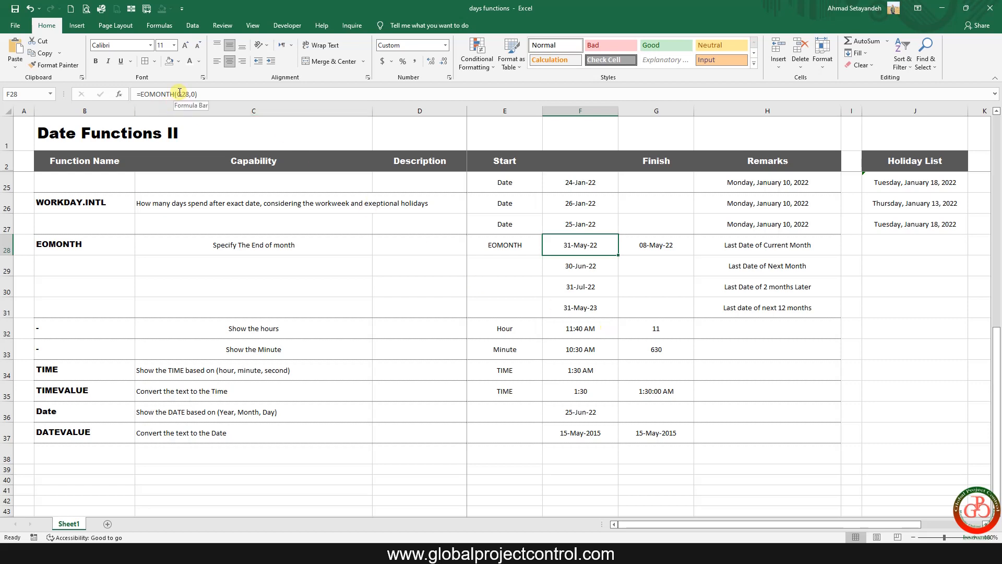
# - Examine the start date and months arguments of the EOMONTH formula in cell F28
pyautogui.click(197, 96)
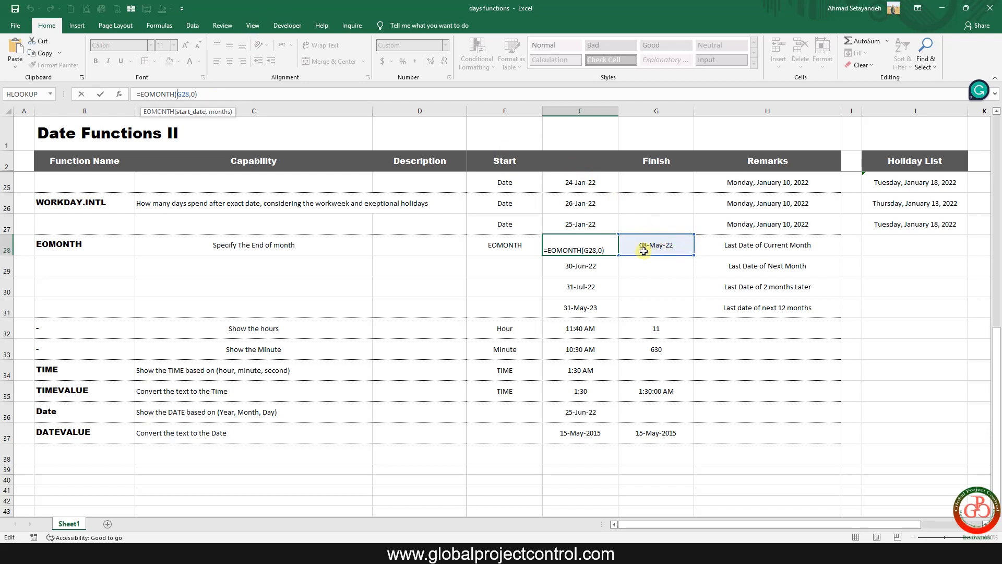
pyautogui.click(119, 94)
pyautogui.moveTo(441, 238); pyautogui.dragTo(442, 322)
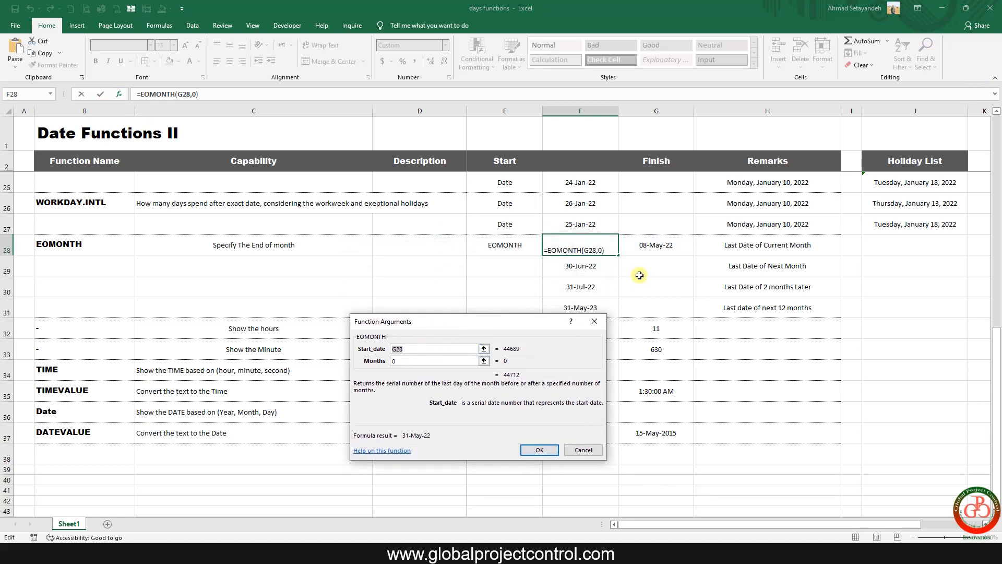
pyautogui.click(659, 246)
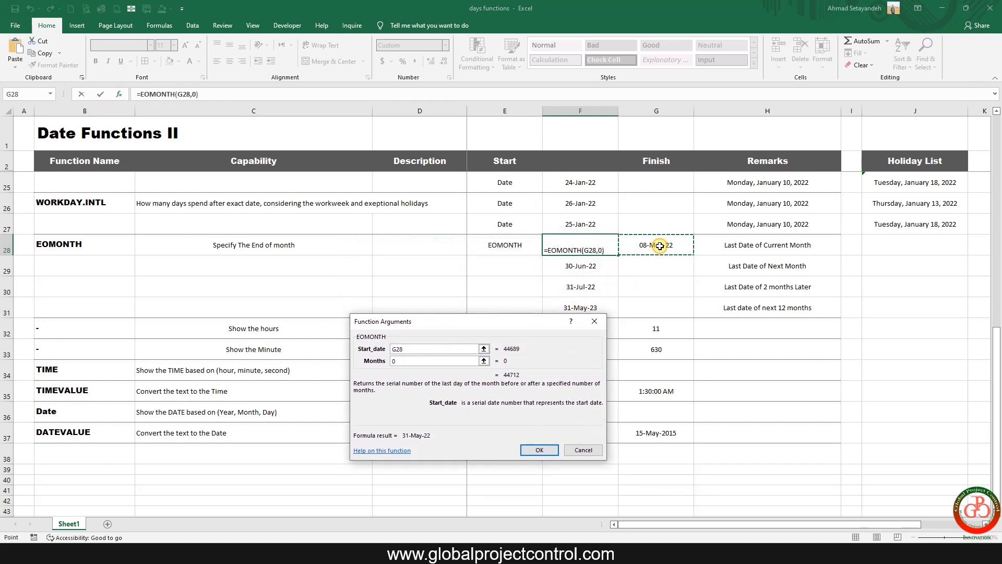
pyautogui.click(436, 362)
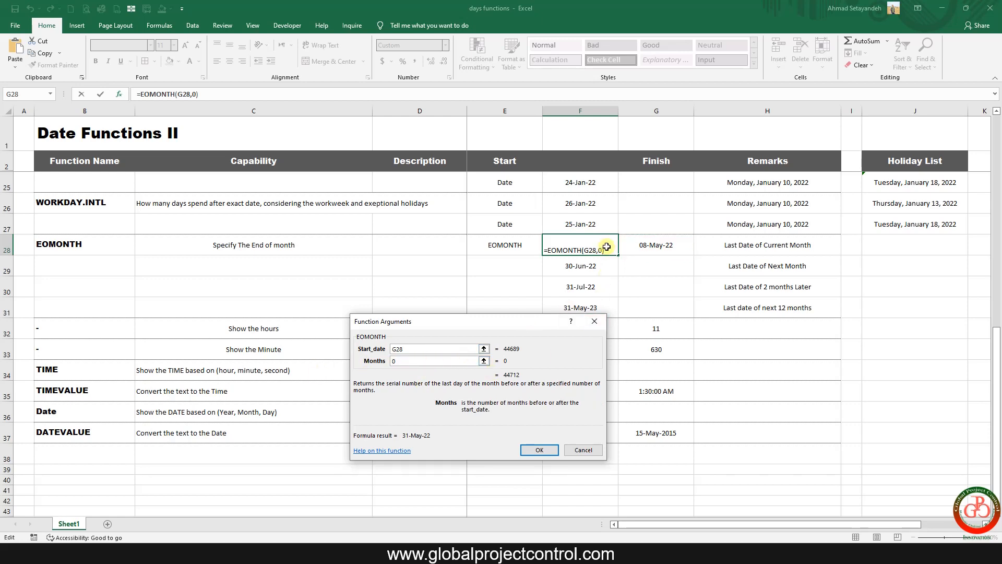
pyautogui.press('Return')
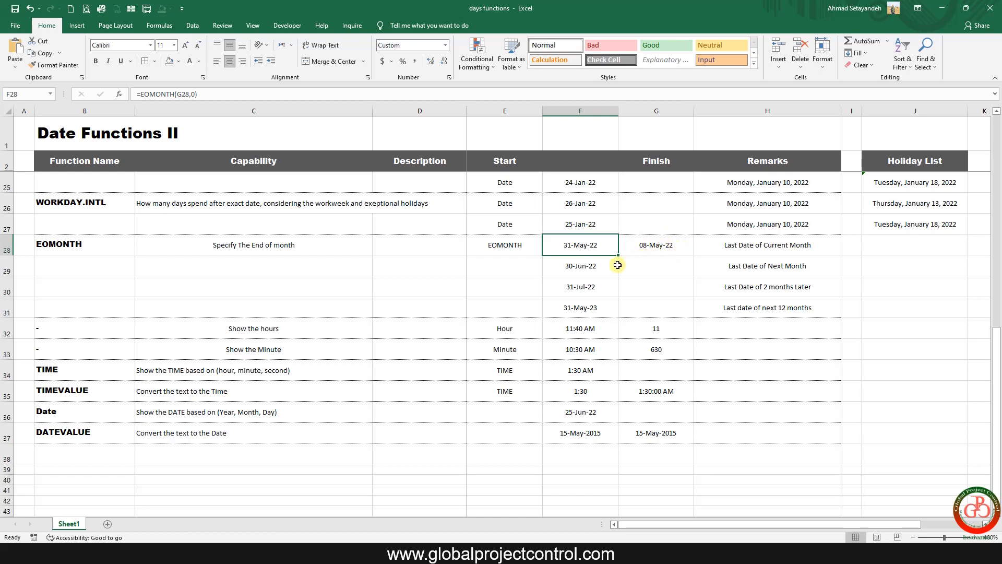
# - Enter =EOMONTH(F28,1) in cell F29 to calculate the last date of the next month
pyautogui.click(597, 268)
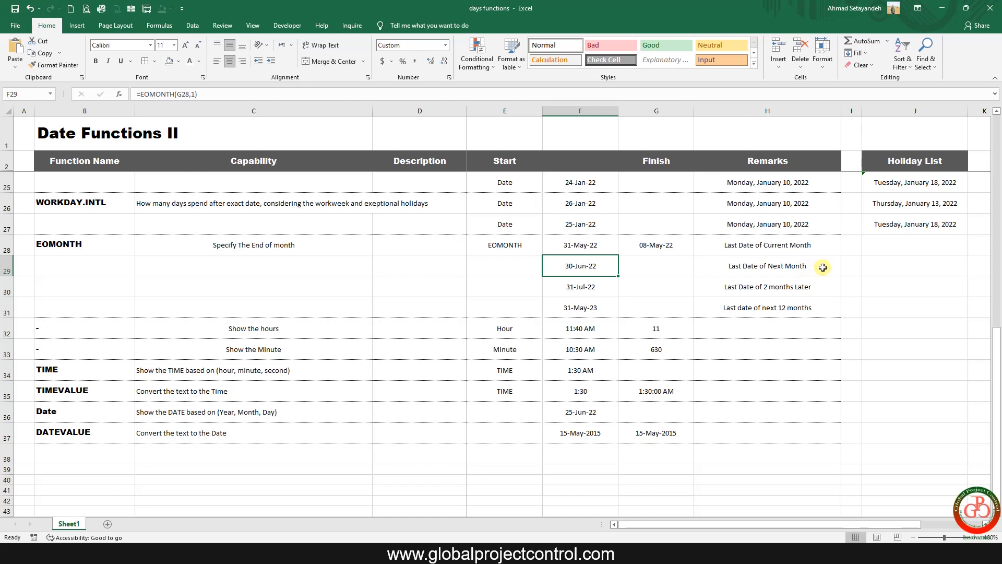
pyautogui.write('=')
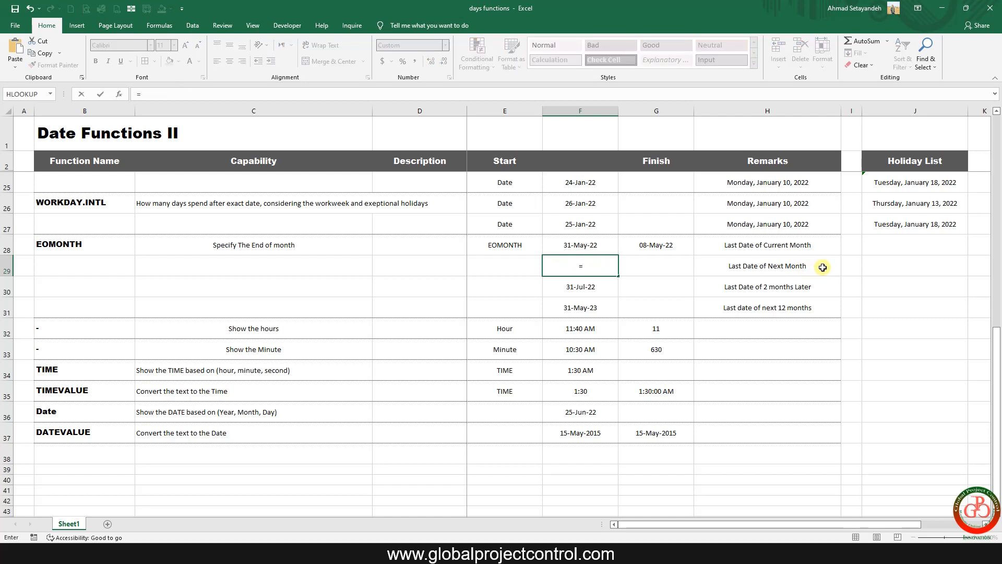
pyautogui.write('eomo')
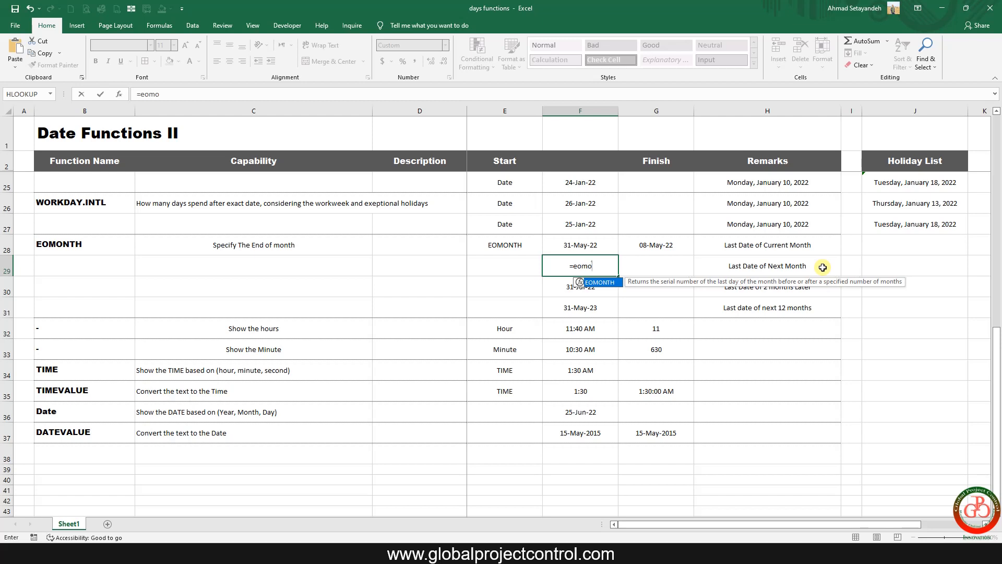
pyautogui.doubleClick(601, 283)
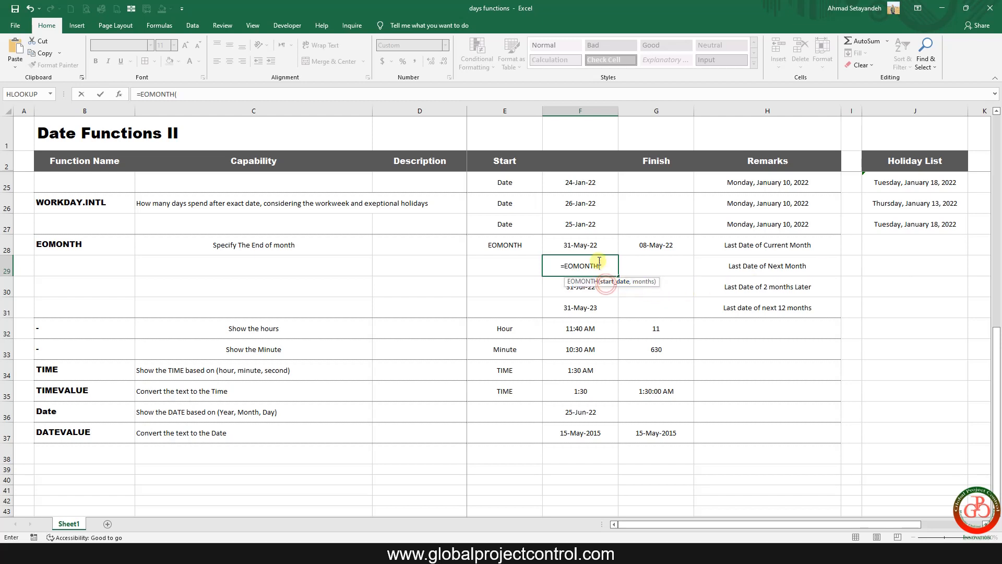
pyautogui.click(592, 245)
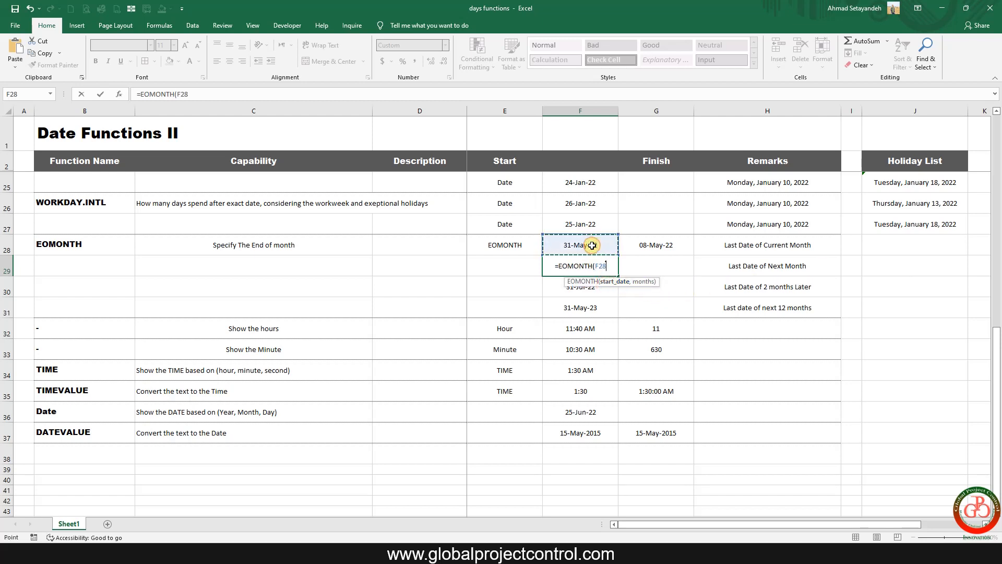
pyautogui.write(',')
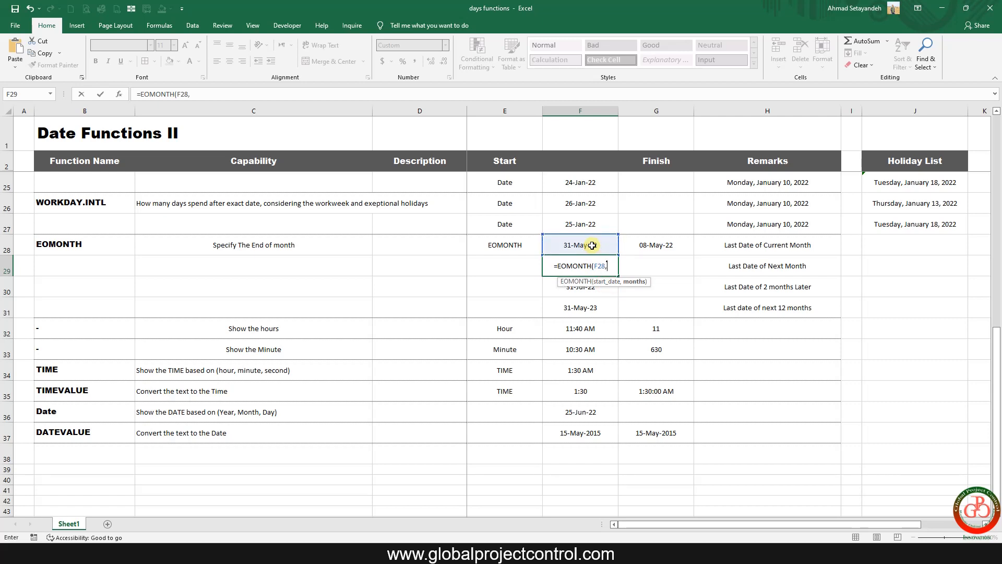
pyautogui.write('1')
pyautogui.press('Return')
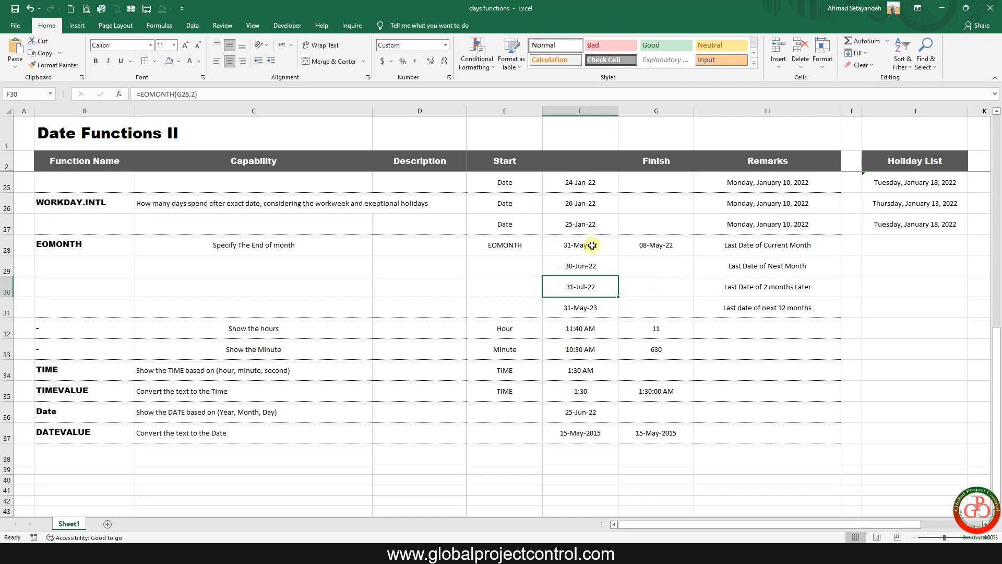
pyautogui.press('Up')
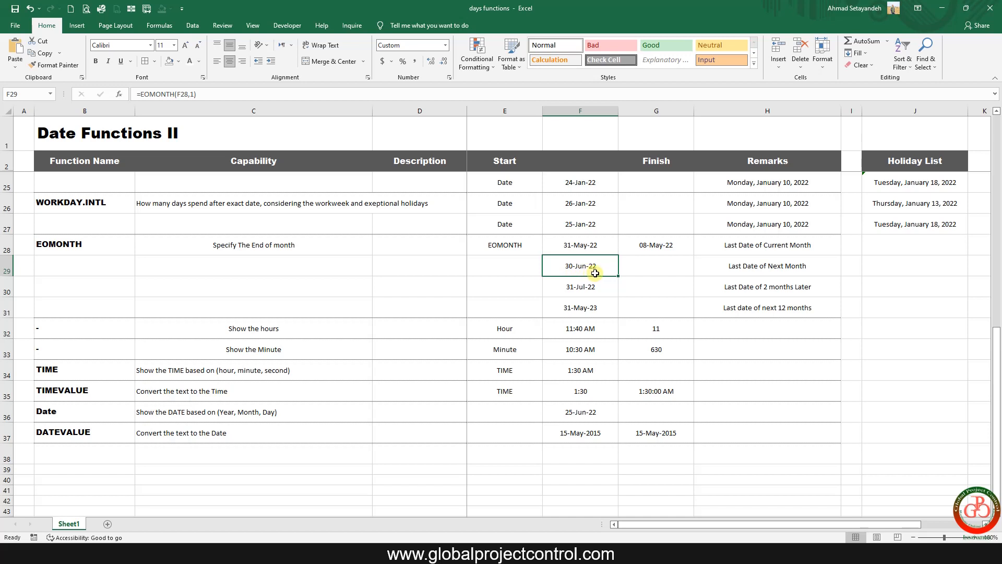
# - Enter =EOMONTH(F28,2) in cell F30 to calculate the last date of two months ahead
pyautogui.click(760, 288)
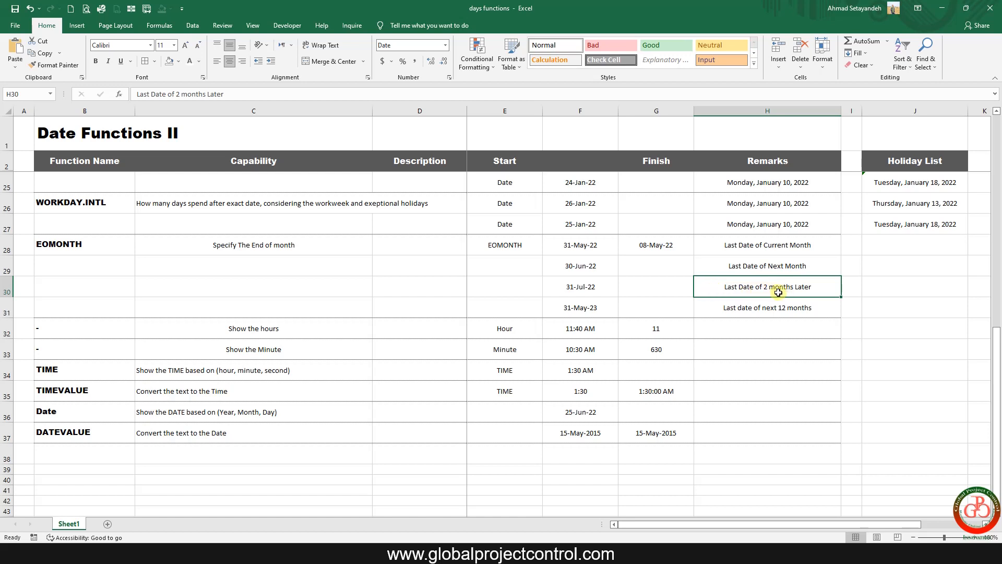
pyautogui.click(597, 283)
pyautogui.write('=')
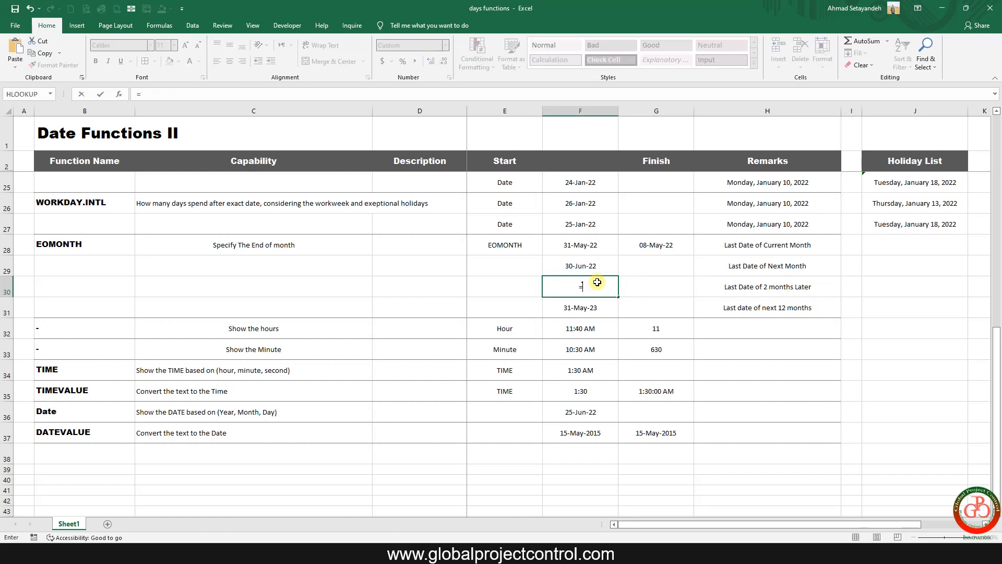
pyautogui.write('eomo')
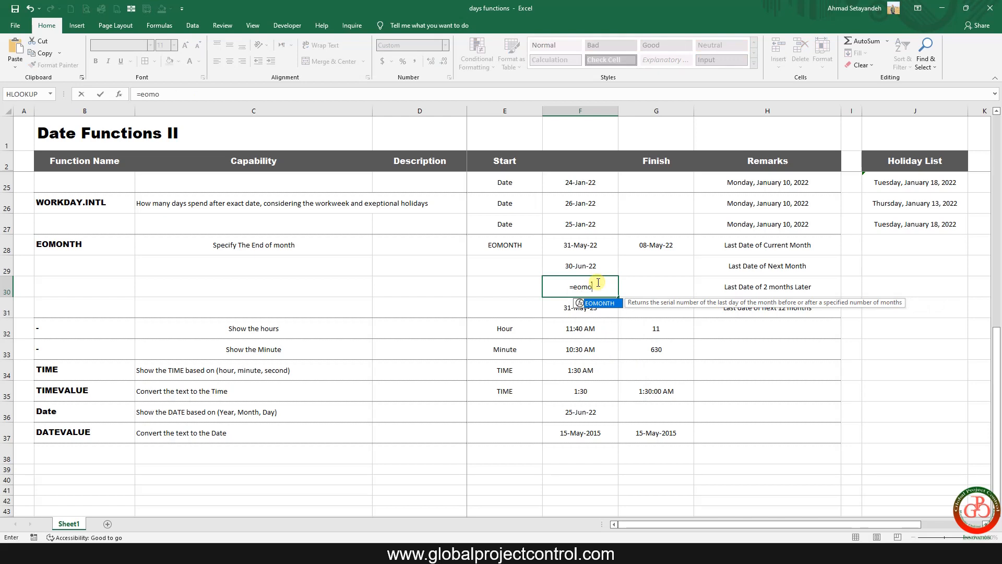
pyautogui.doubleClick(599, 303)
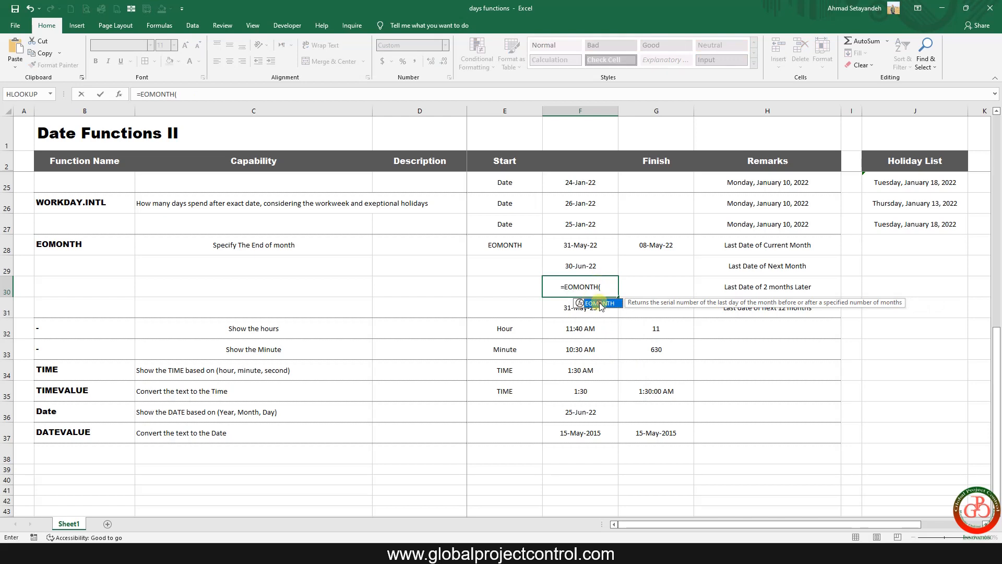
pyautogui.click(587, 245)
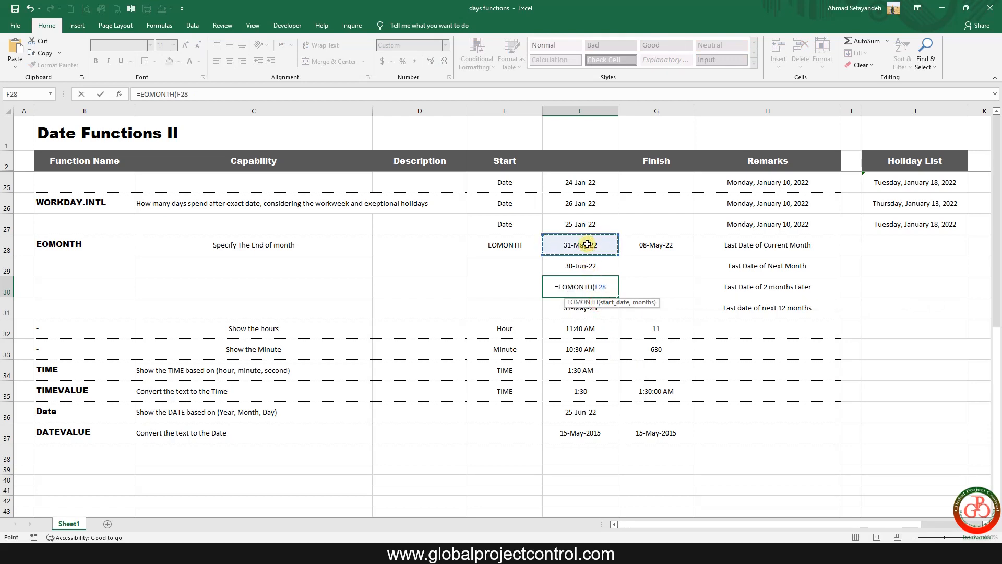
pyautogui.write(',')
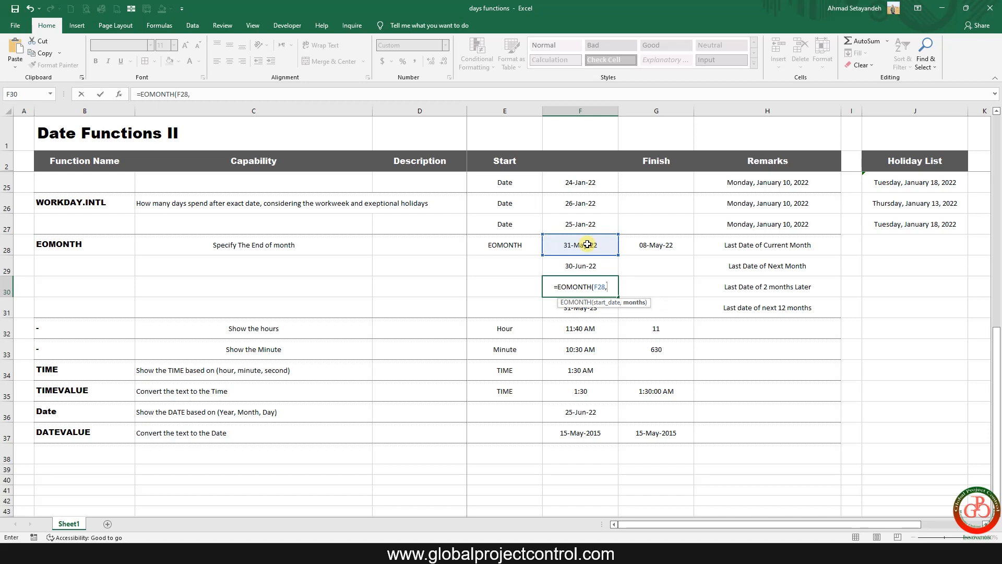
pyautogui.write('2')
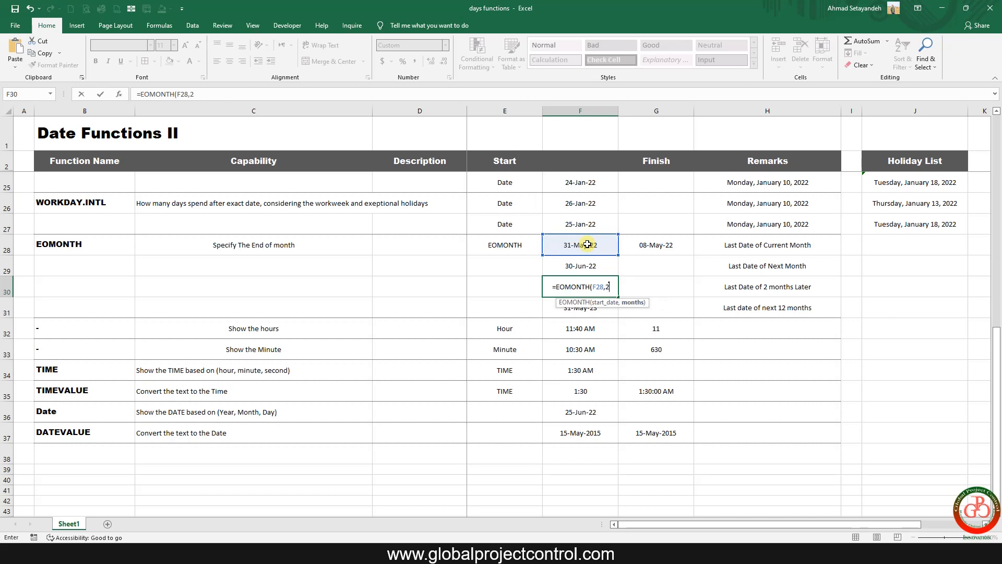
pyautogui.press('Return')
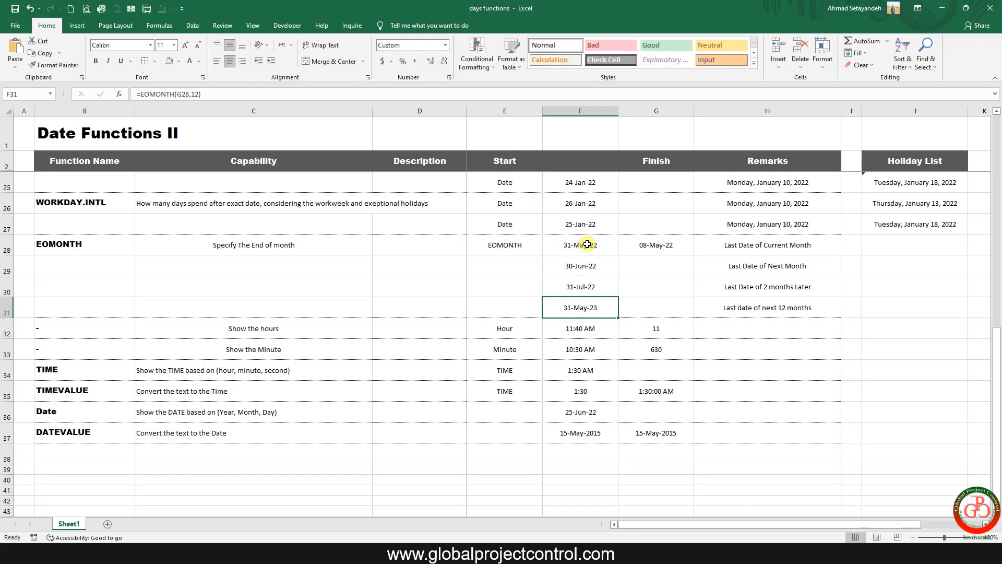
pyautogui.click(592, 285)
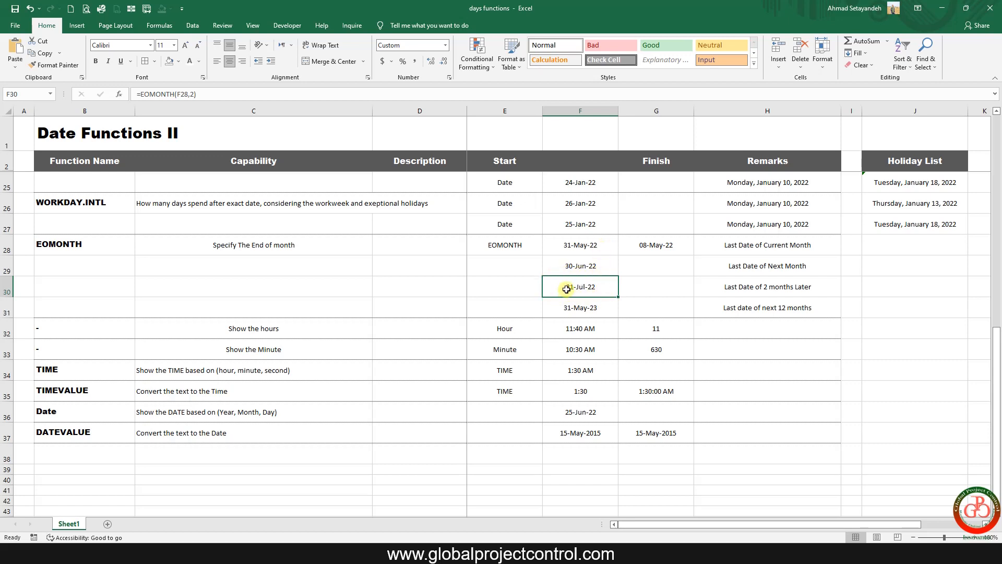
# - Enter =EOMONTH(F28,12) in cell F31 to calculate the month-end date twelve months ahead
pyautogui.click(725, 308)
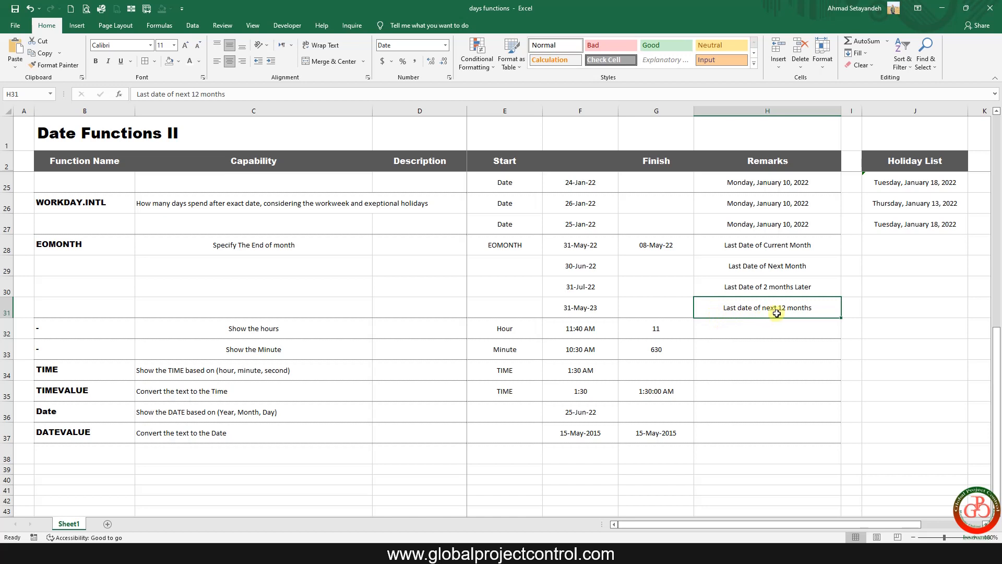
pyautogui.click(584, 309)
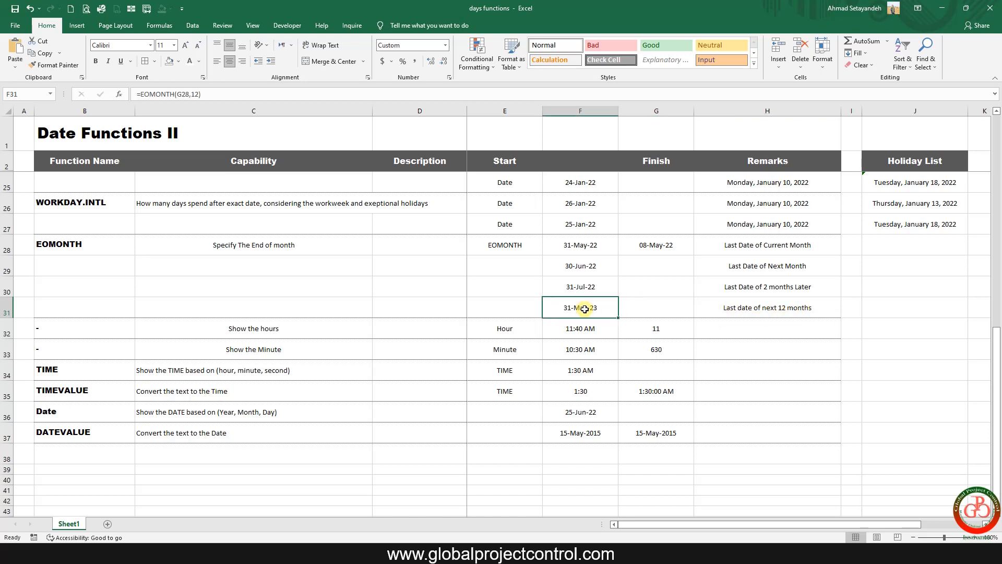
pyautogui.write('=eomo')
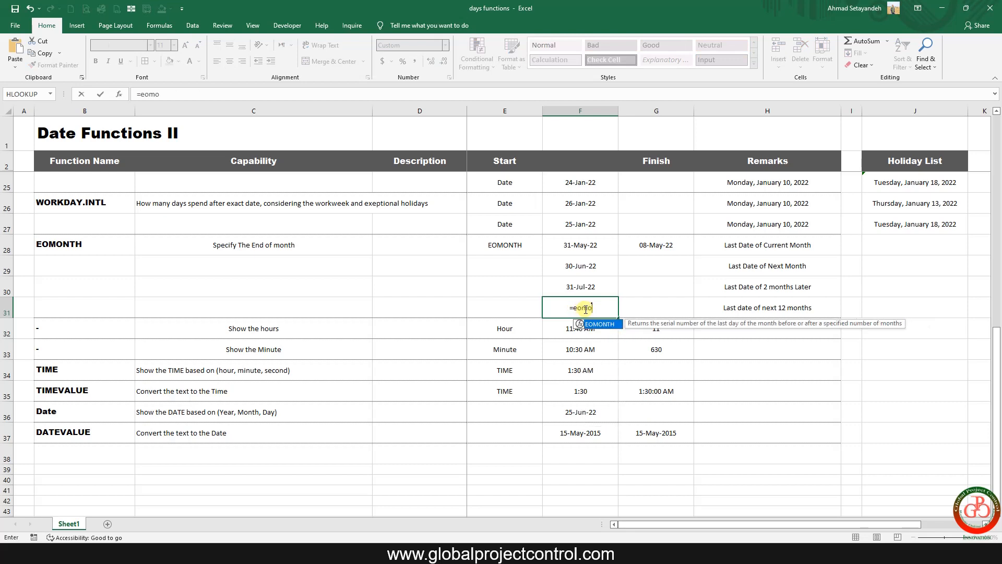
pyautogui.doubleClick(597, 324)
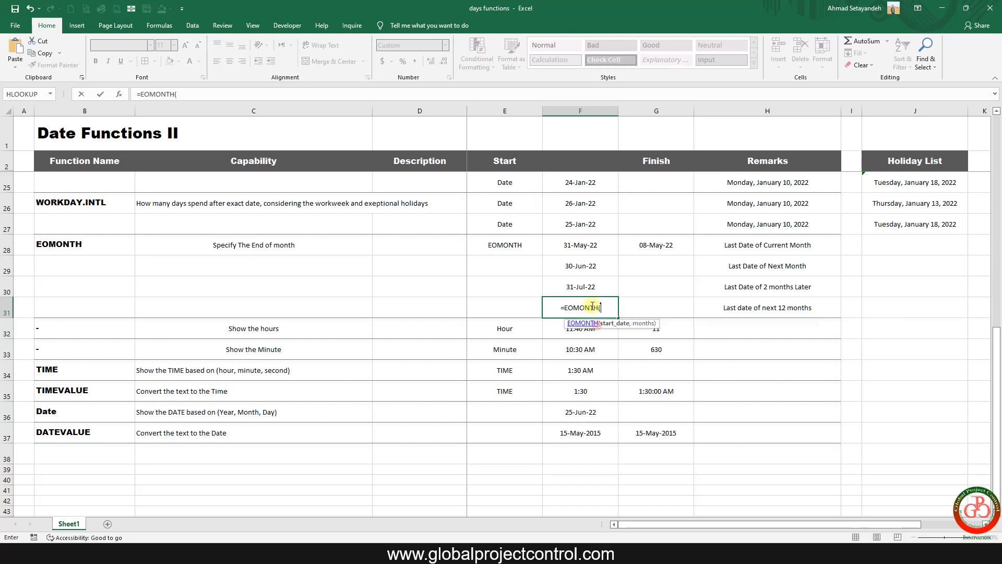
pyautogui.click(581, 245)
pyautogui.write(',')
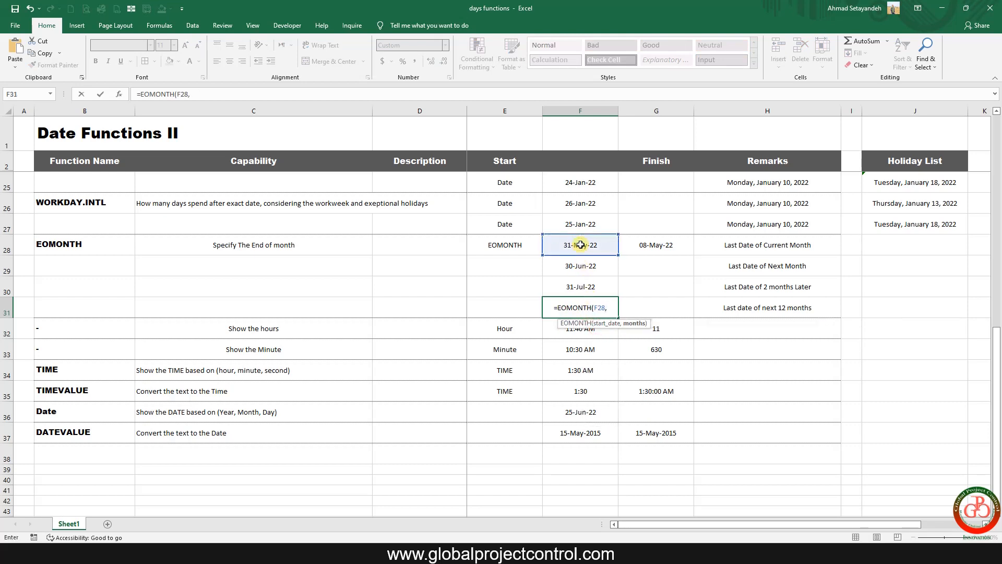
pyautogui.write('12')
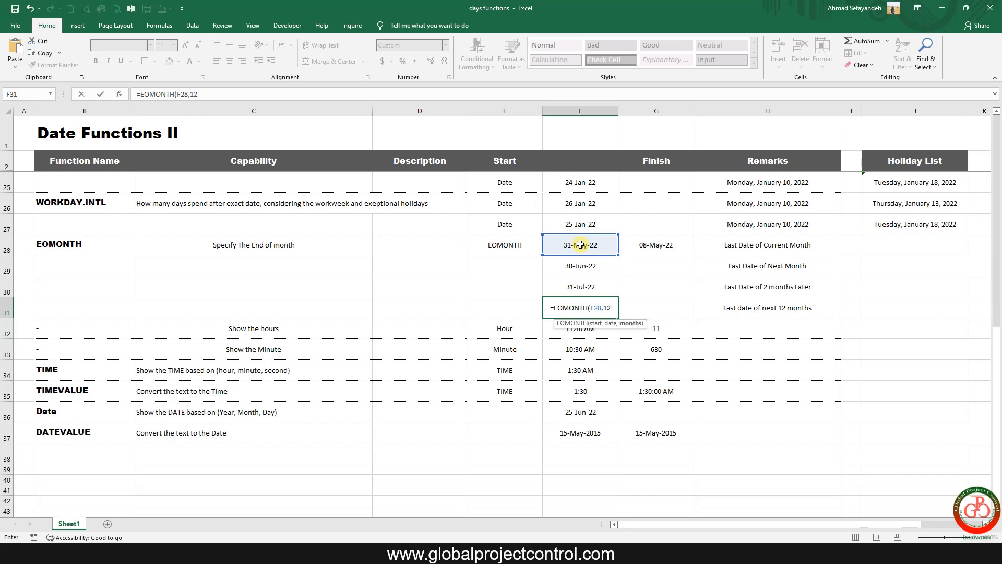
pyautogui.press('Return')
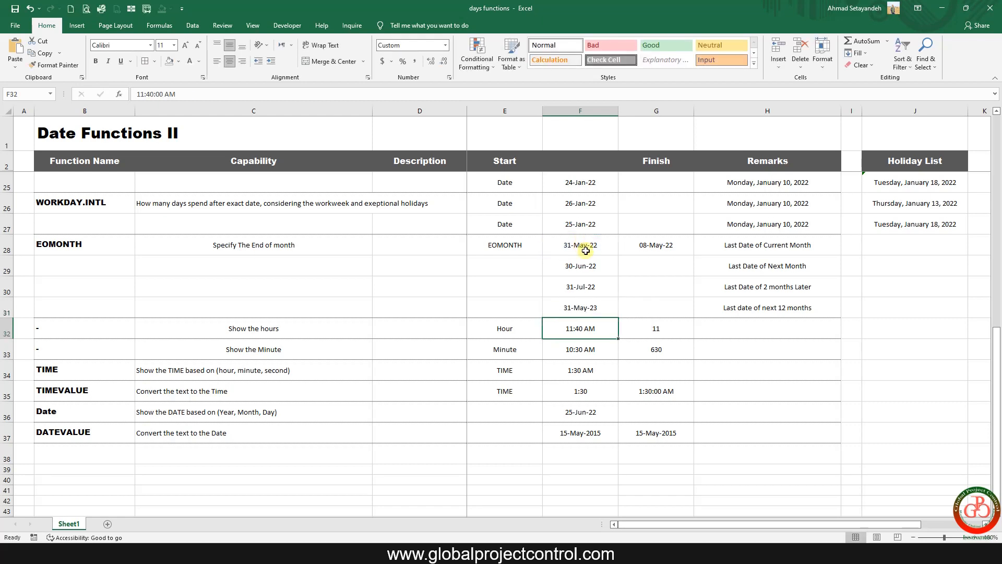
pyautogui.click(581, 307)
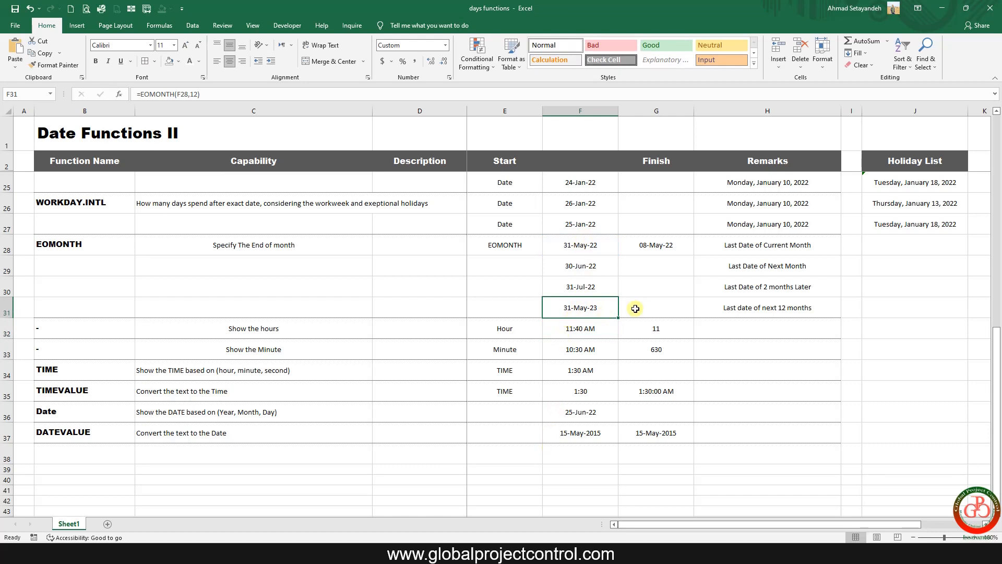
# - Enter the formula =F28+365 in cell G31, beside the twelve-month EOMONTH formula
pyautogui.click(647, 307)
pyautogui.write('=')
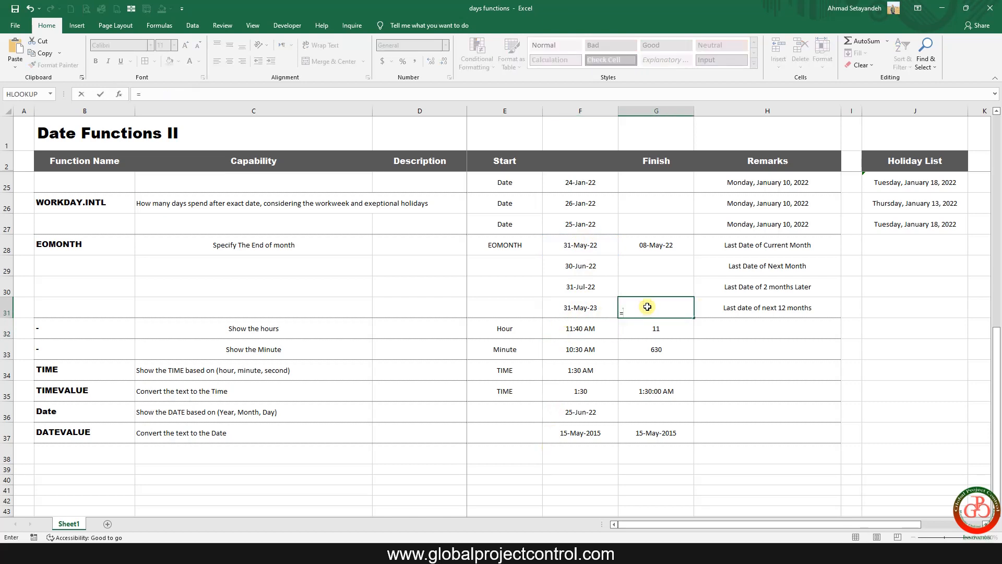
pyautogui.press('Up')
pyautogui.press('Up')
pyautogui.press('Up')
pyautogui.press('Up')
pyautogui.press('Left')
pyautogui.press('Down')
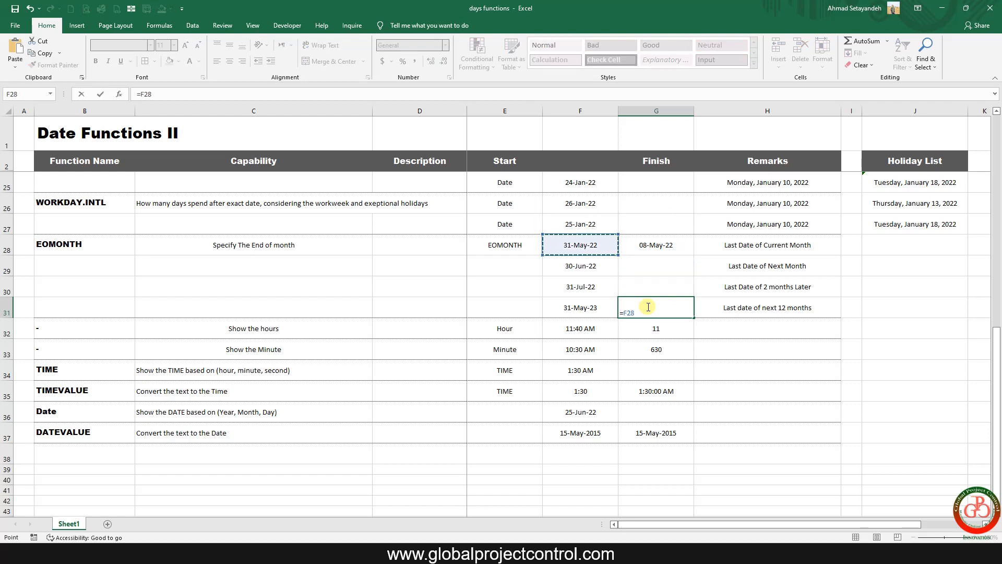
pyautogui.write('+365')
pyautogui.press('Return')
# - Center the contents of cell G31 both horizontally and vertically
pyautogui.click(648, 307)
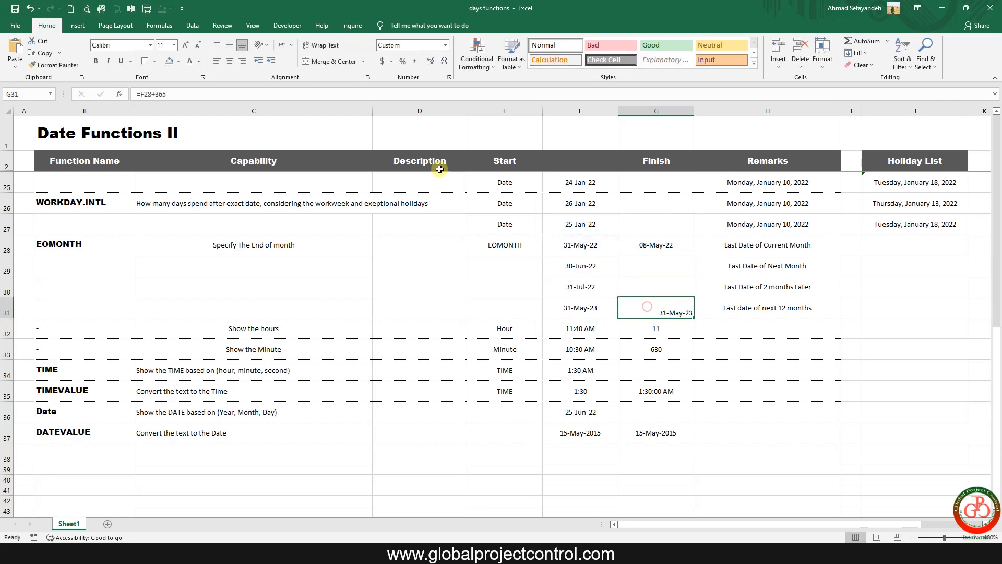
pyautogui.click(234, 61)
pyautogui.click(231, 47)
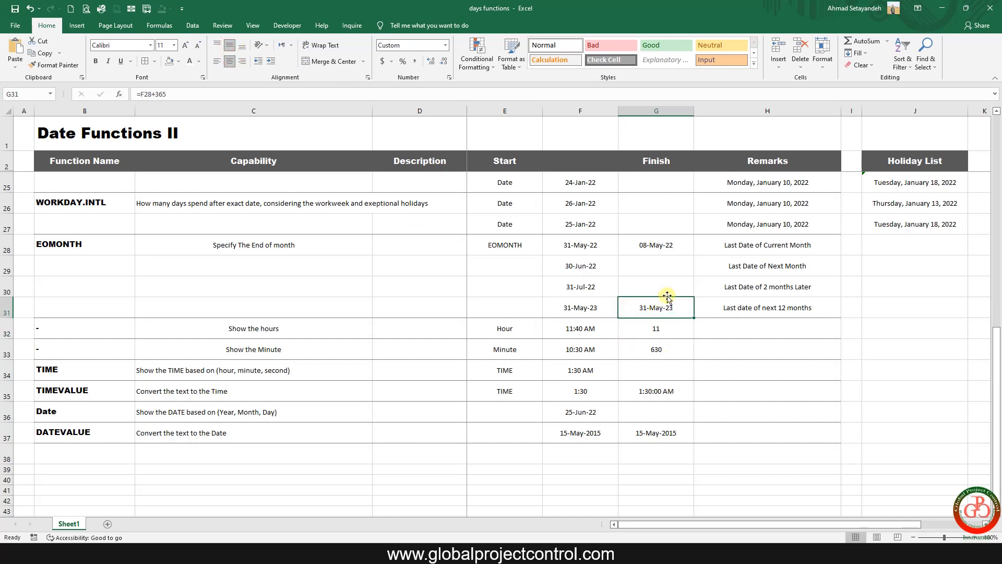
# - Inspect the 365-day term in the formula of cell G31
pyautogui.click(173, 93)
pyautogui.moveTo(168, 94); pyautogui.dragTo(163, 93)
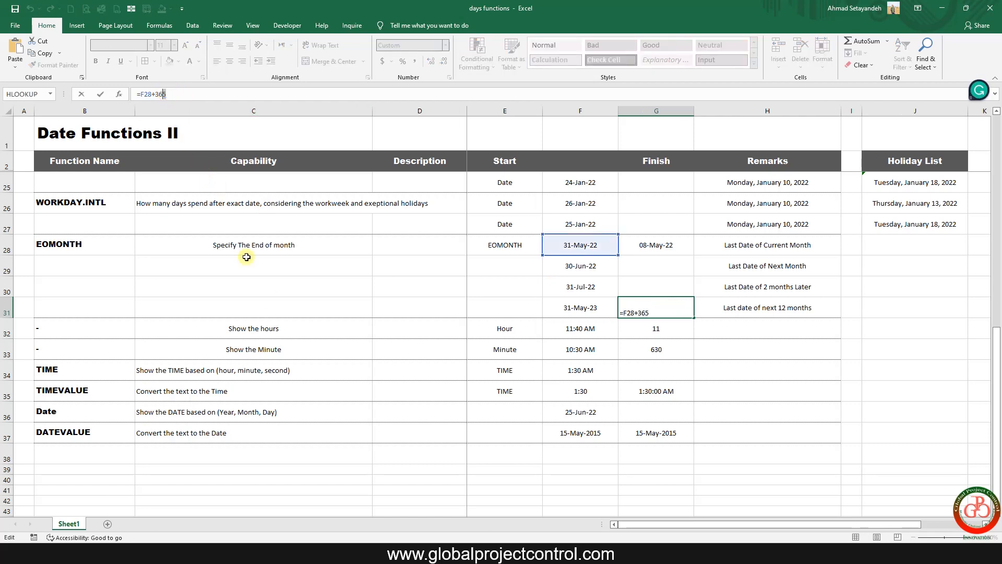
pyautogui.press('Return')
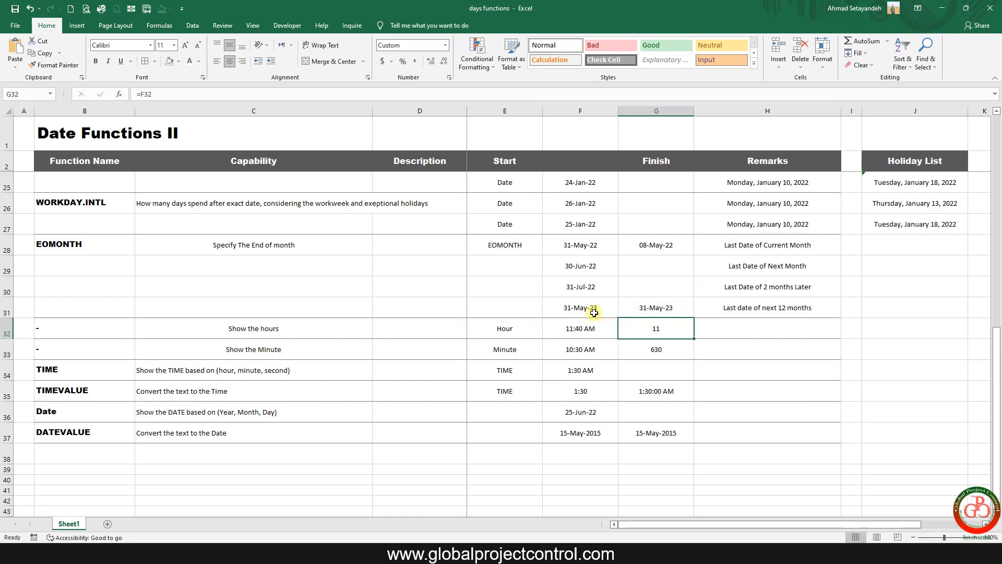
# - Enter the formula =F32 in cell G32 of the Hour row
pyautogui.click(511, 329)
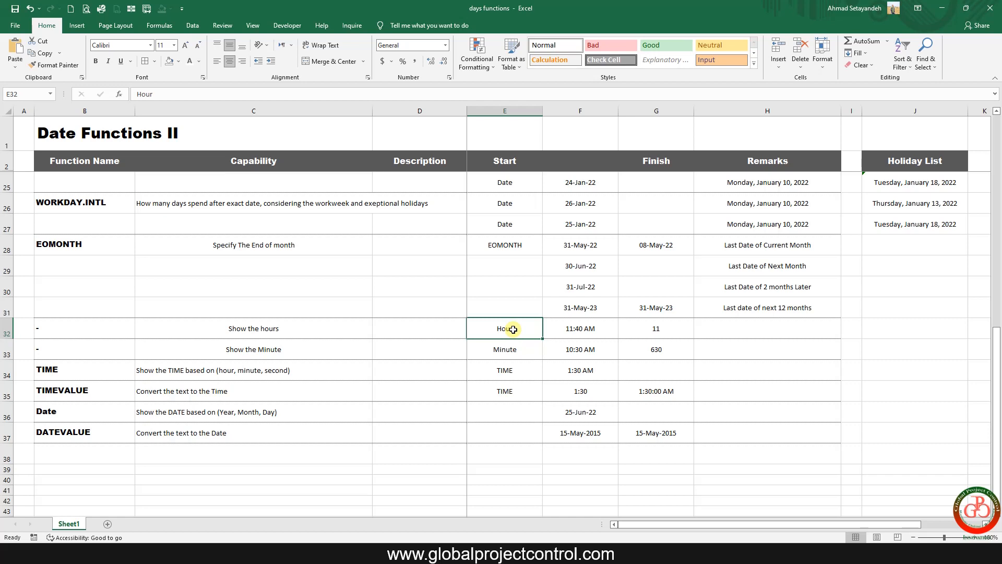
pyautogui.click(587, 331)
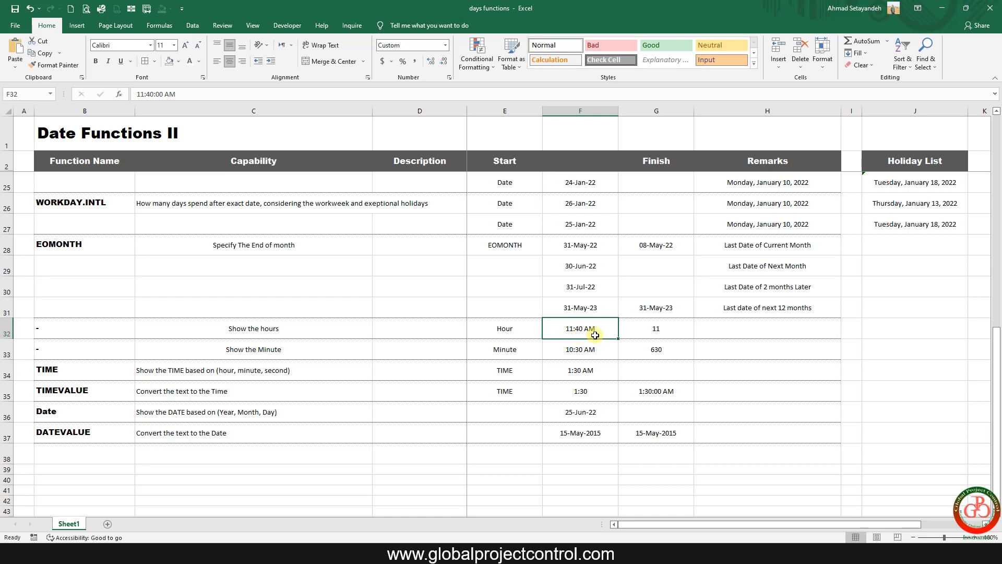
pyautogui.click(639, 334)
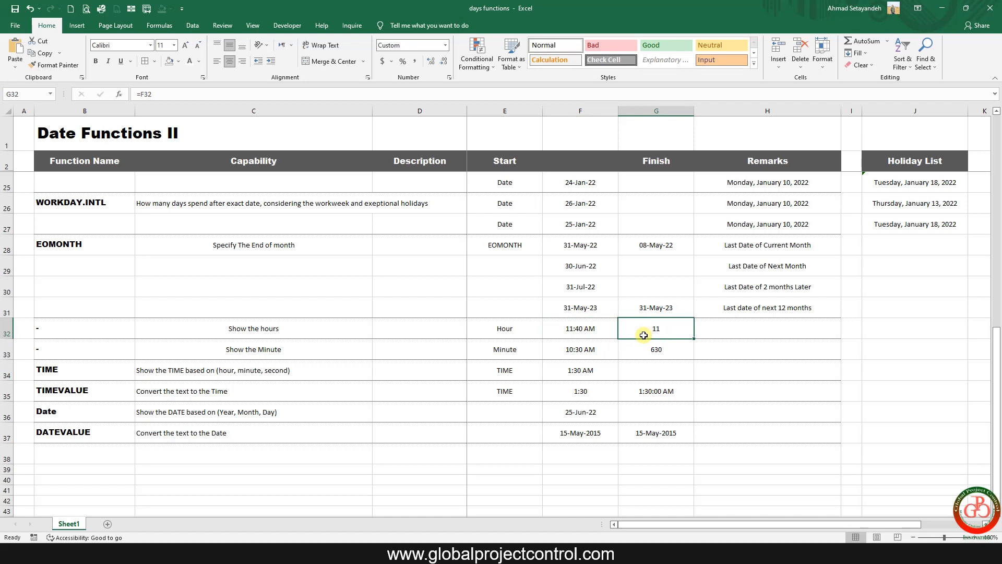
pyautogui.write('=')
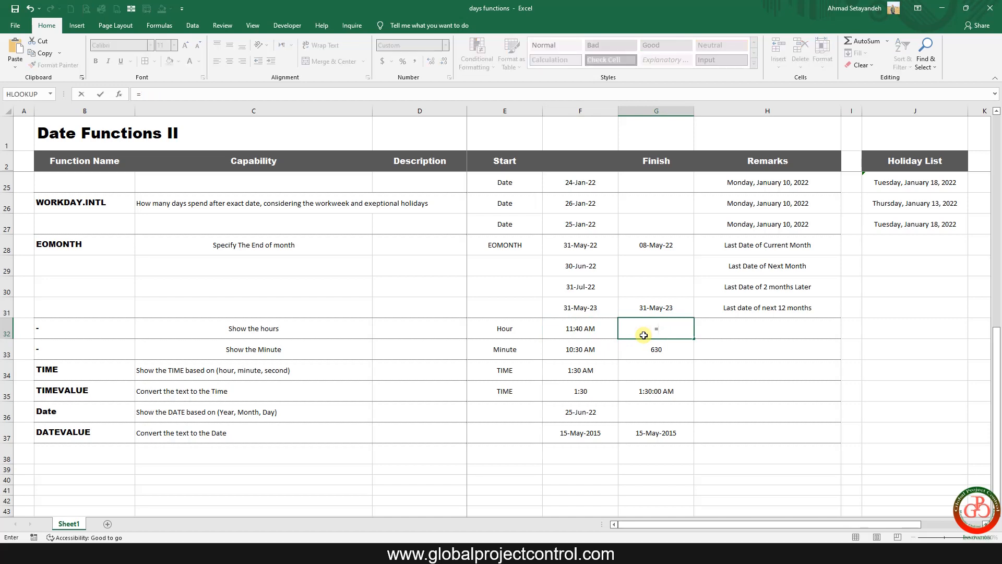
pyautogui.press('Left')
pyautogui.press('Return')
pyautogui.click(644, 334)
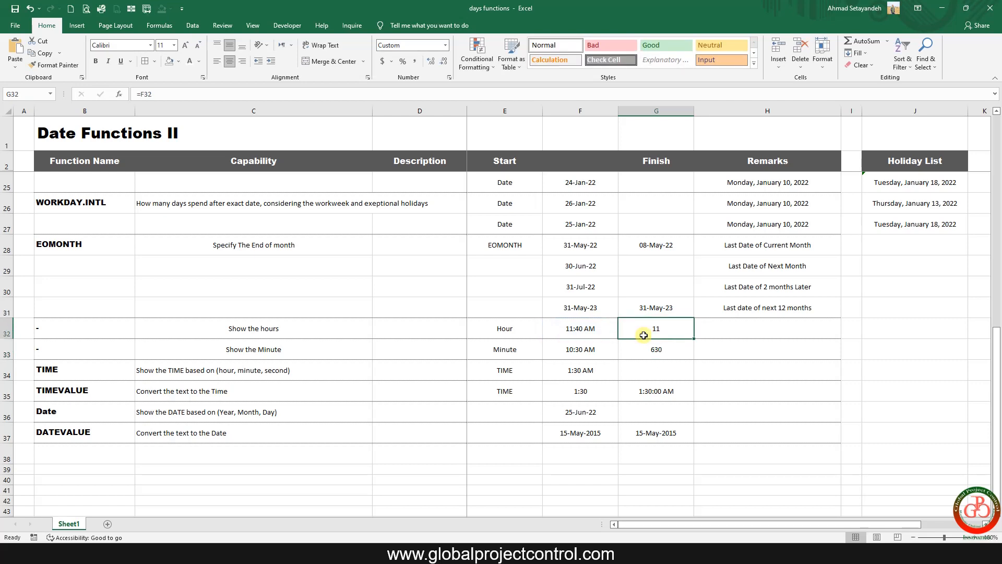
# - Copy the time formatting of cell F32 onto cell G32 with Format Painter
pyautogui.click(590, 332)
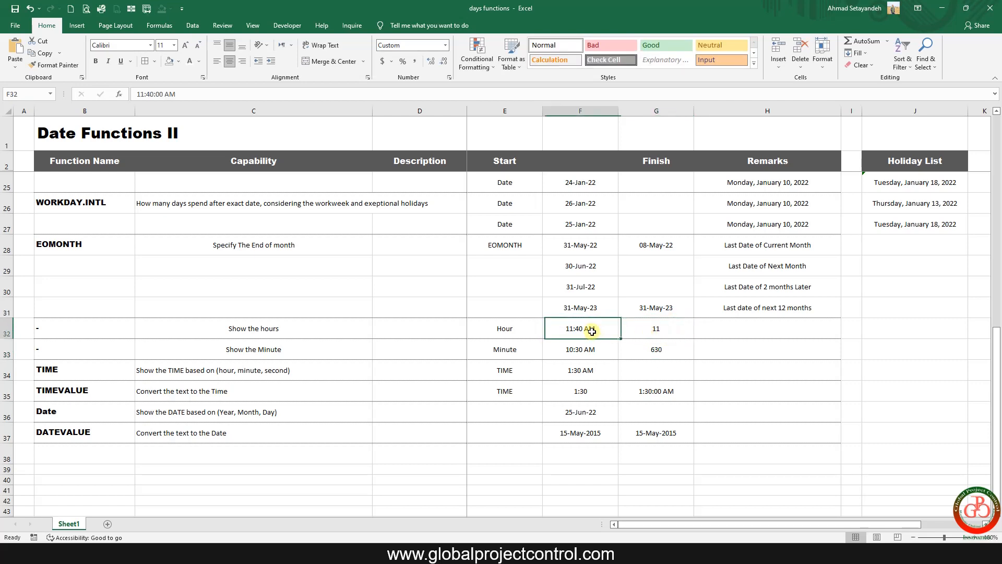
pyautogui.click(54, 64)
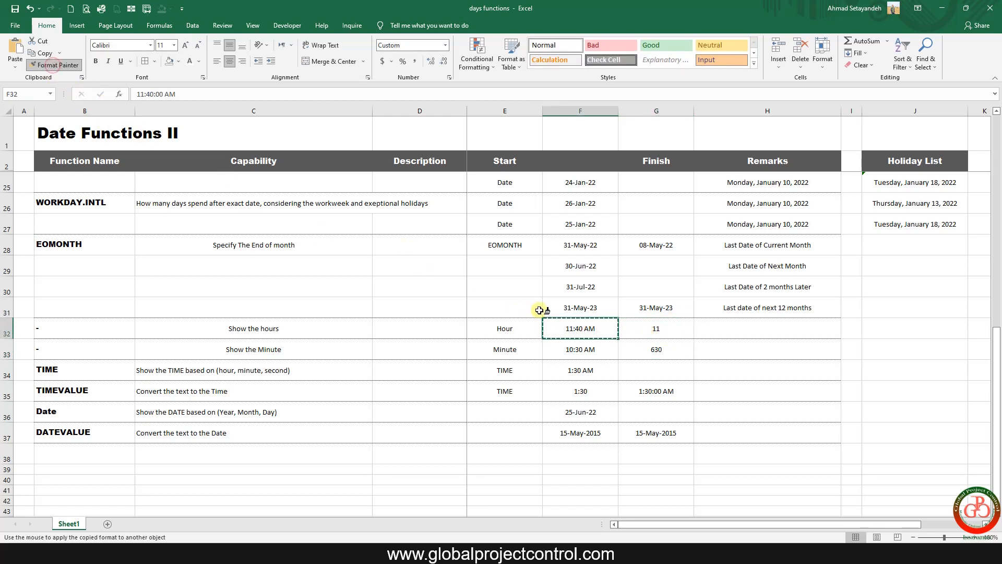
pyautogui.click(643, 327)
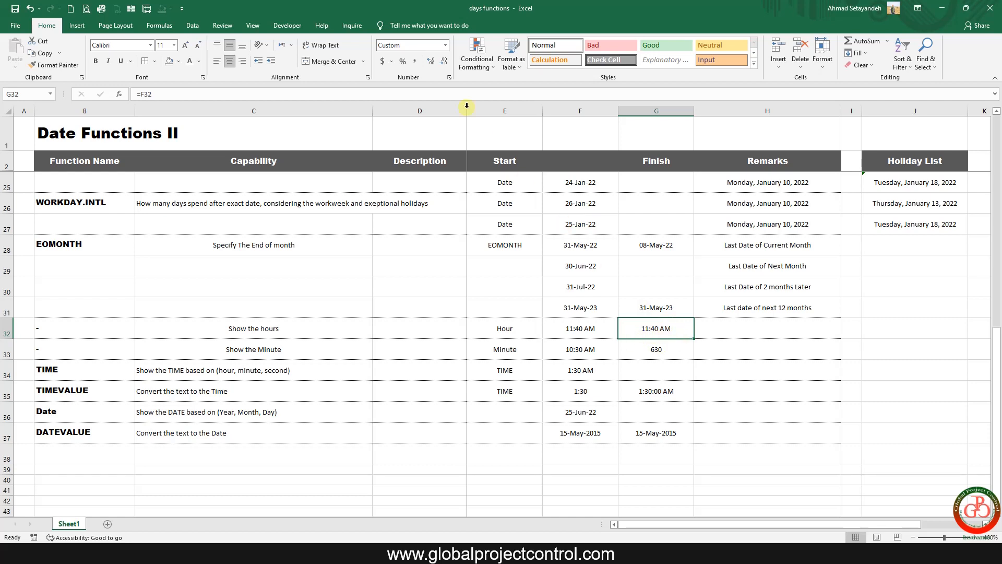
# - Apply the custom number format [h] to cell G32 to show only the hours
pyautogui.click(367, 79)
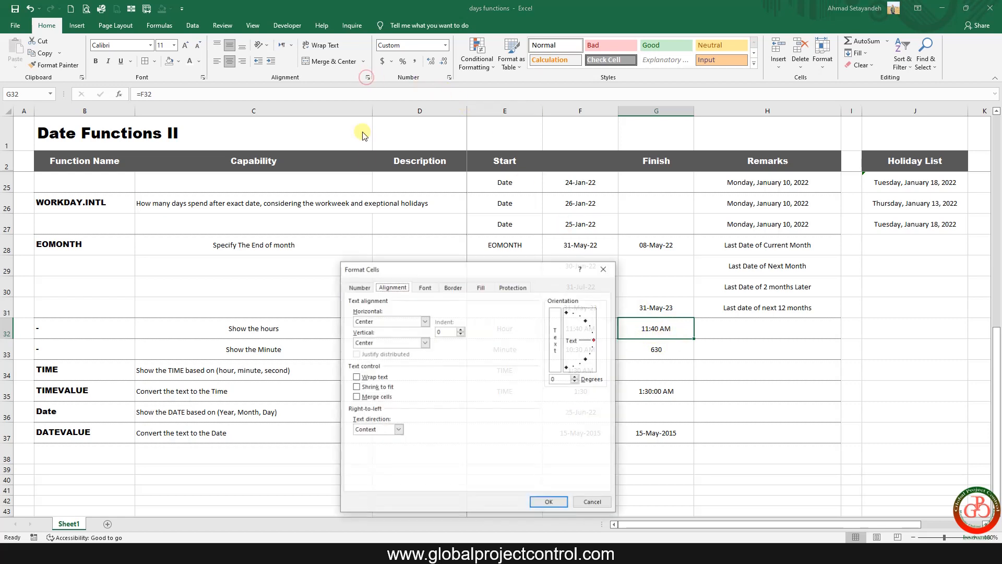
pyautogui.click(358, 287)
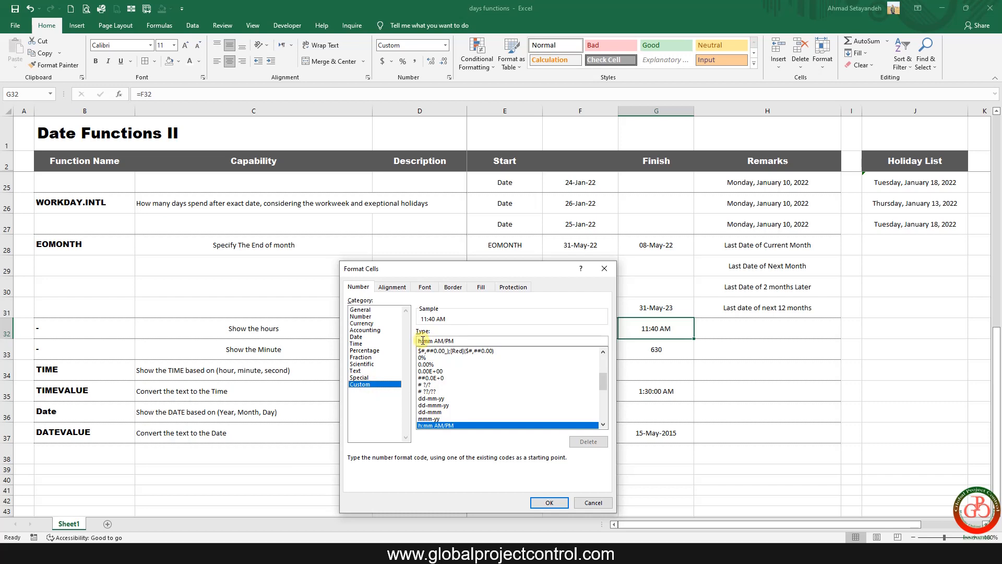
pyautogui.moveTo(423, 340); pyautogui.dragTo(476, 339)
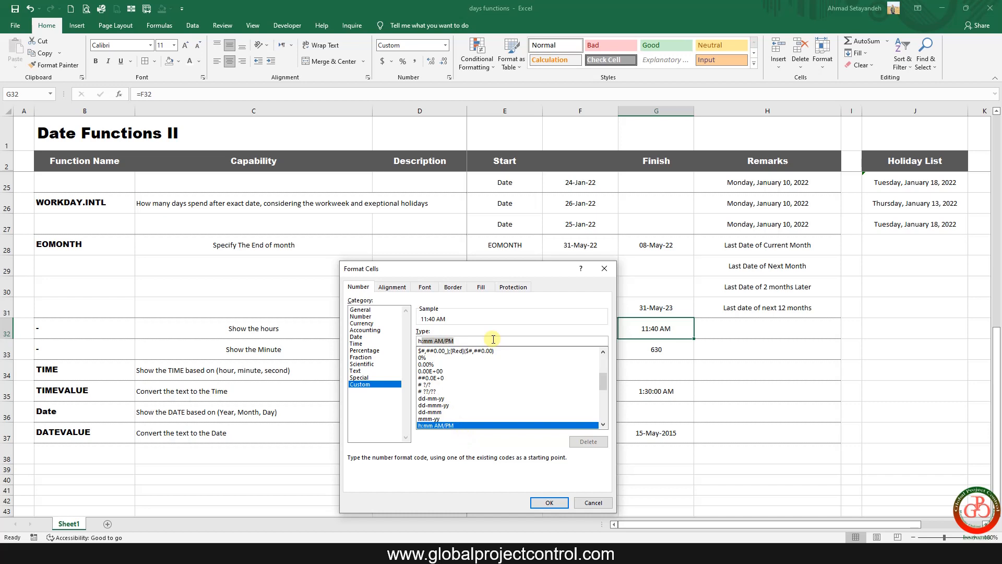
pyautogui.write(']')
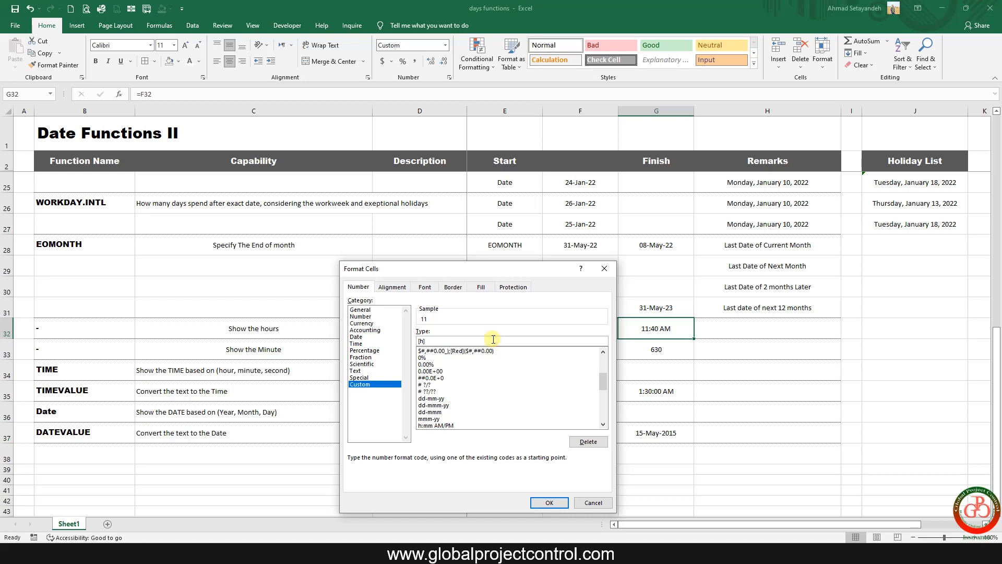
pyautogui.click(549, 503)
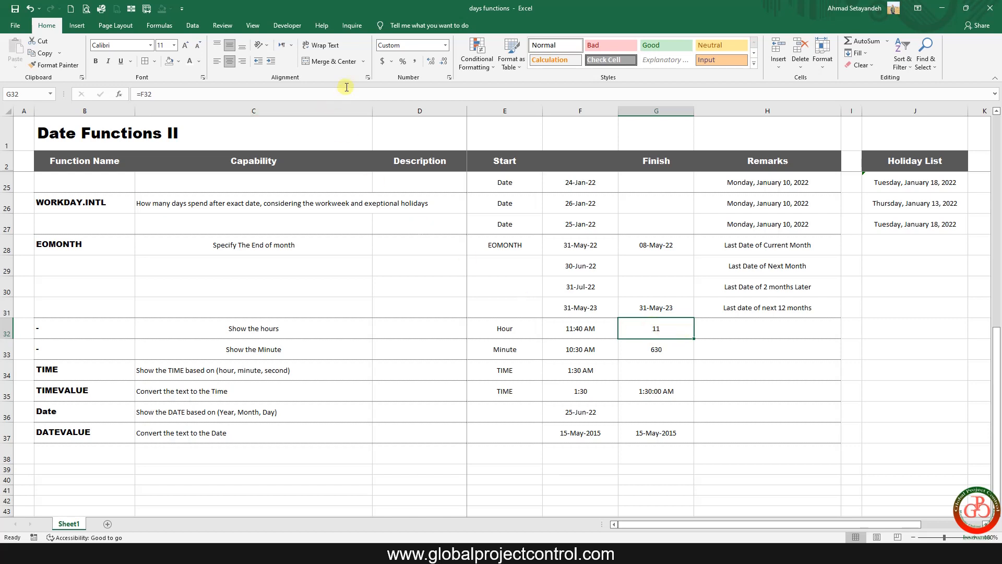
# - Extend the custom number format of cell G32 to [h] "Hours"
pyautogui.click(367, 77)
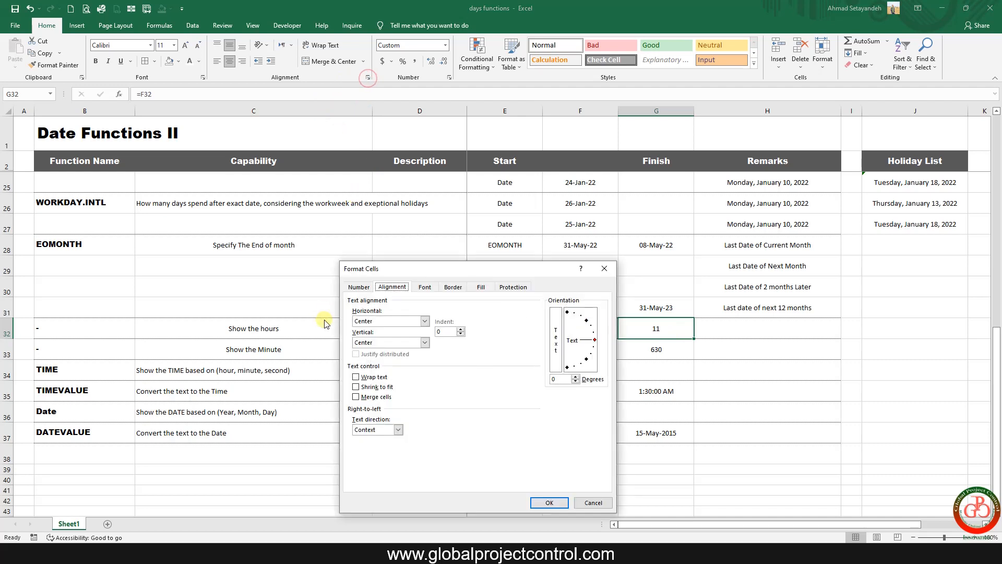
pyautogui.click(358, 287)
pyautogui.click(434, 341)
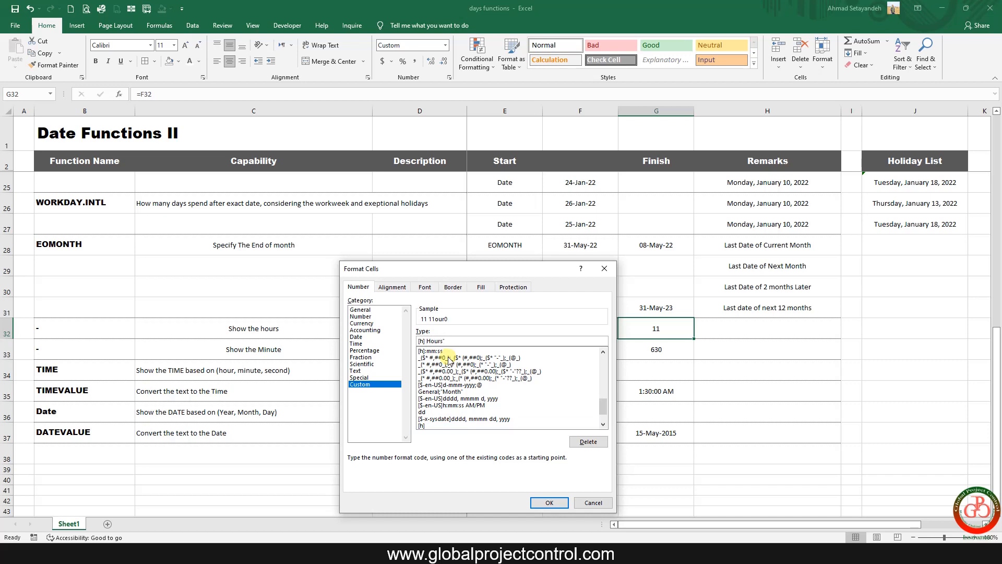
pyautogui.write('"')
pyautogui.press('Return')
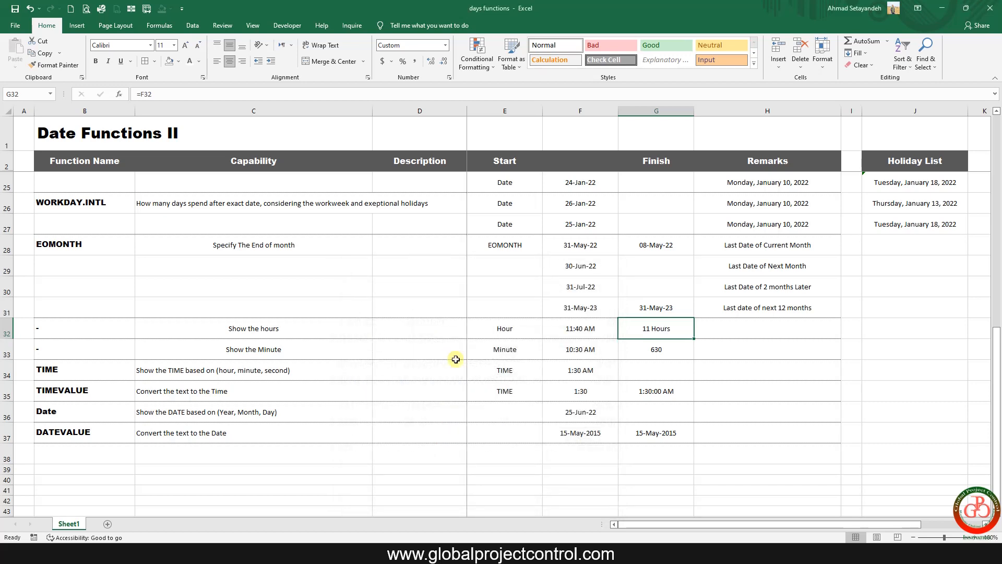
pyautogui.click(653, 351)
pyautogui.click(655, 330)
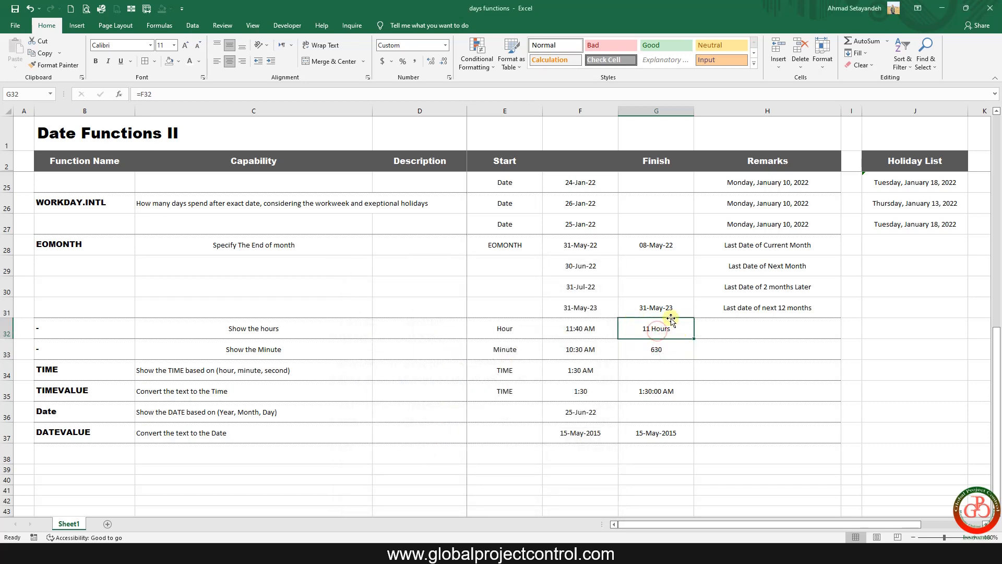
# - Copy the time formatting of cell F33 onto cell G33 with Format Painter
pyautogui.click(574, 351)
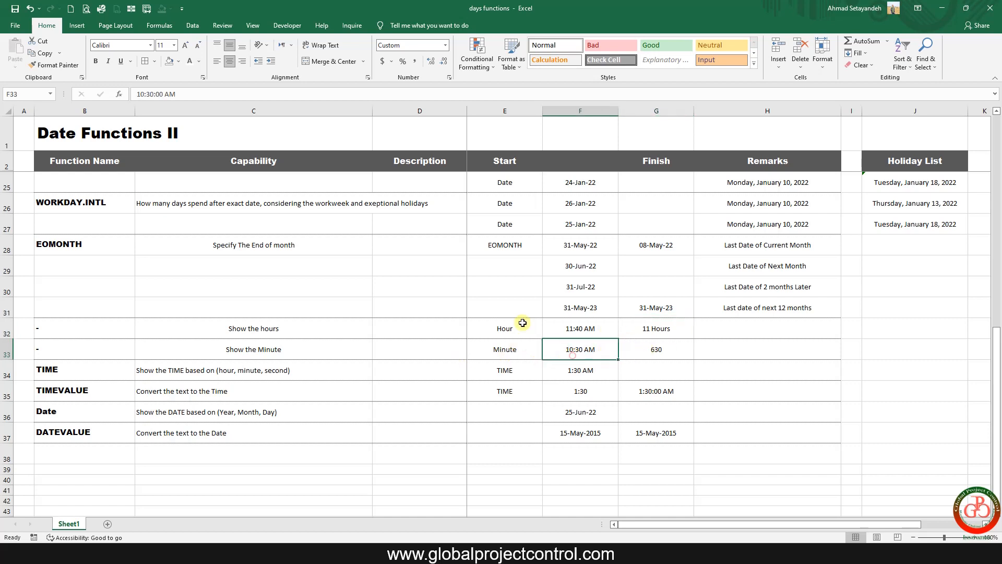
pyautogui.click(47, 64)
pyautogui.click(647, 346)
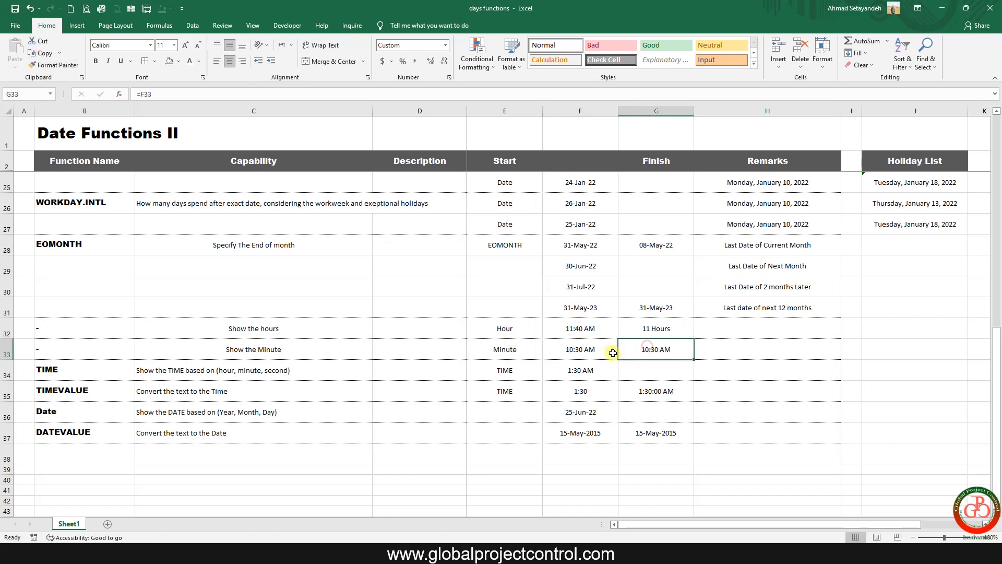
# - Apply the custom number format [m] to cell G33 to show the time in minutes
pyautogui.click(563, 351)
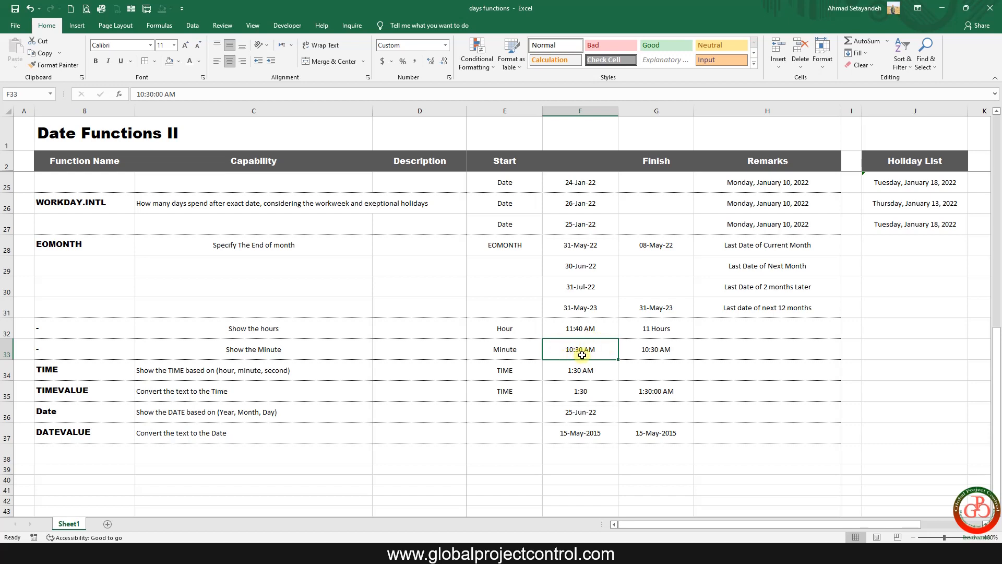
pyautogui.click(644, 351)
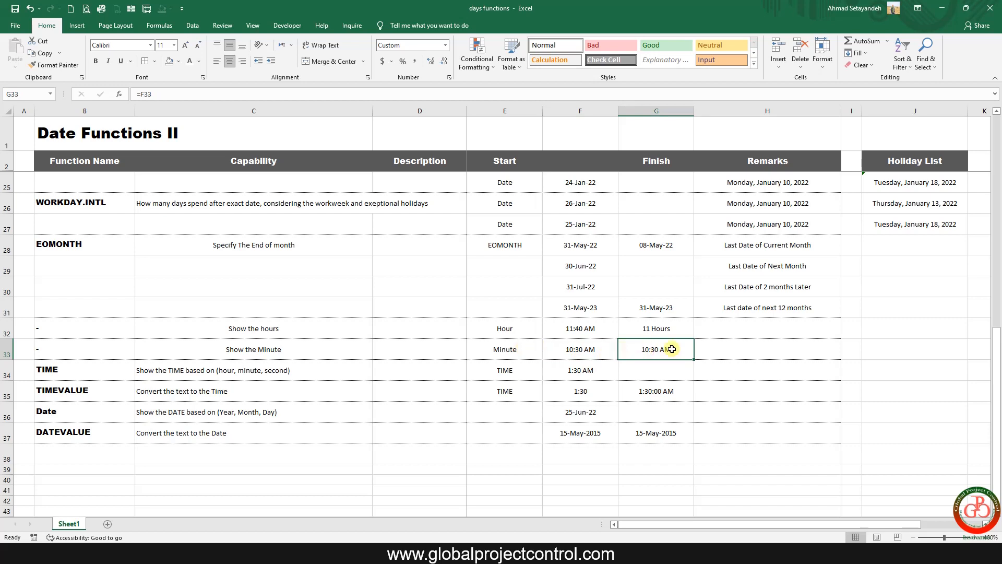
pyautogui.click(367, 77)
pyautogui.click(358, 287)
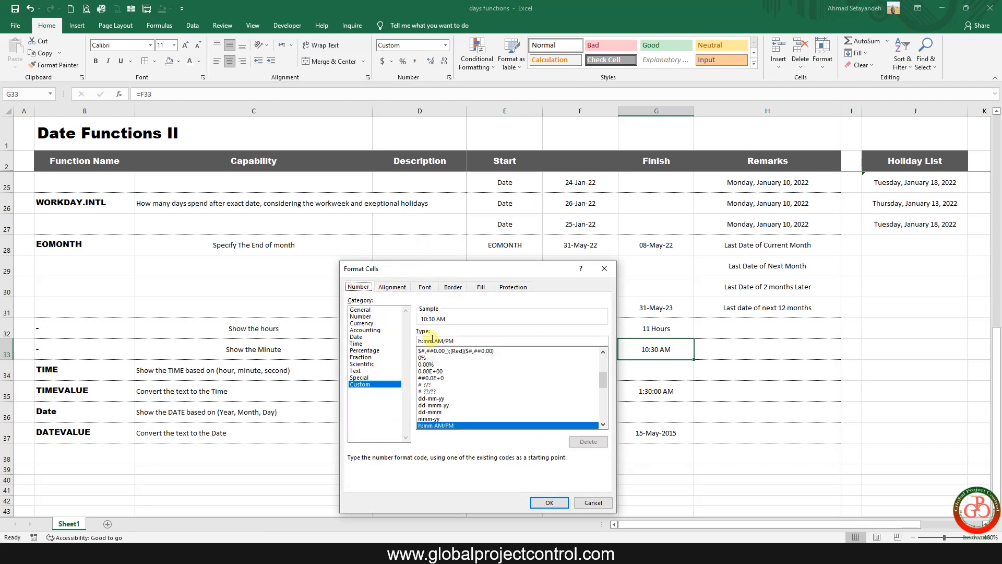
pyautogui.moveTo(427, 340); pyautogui.dragTo(491, 347)
pyautogui.write('m')
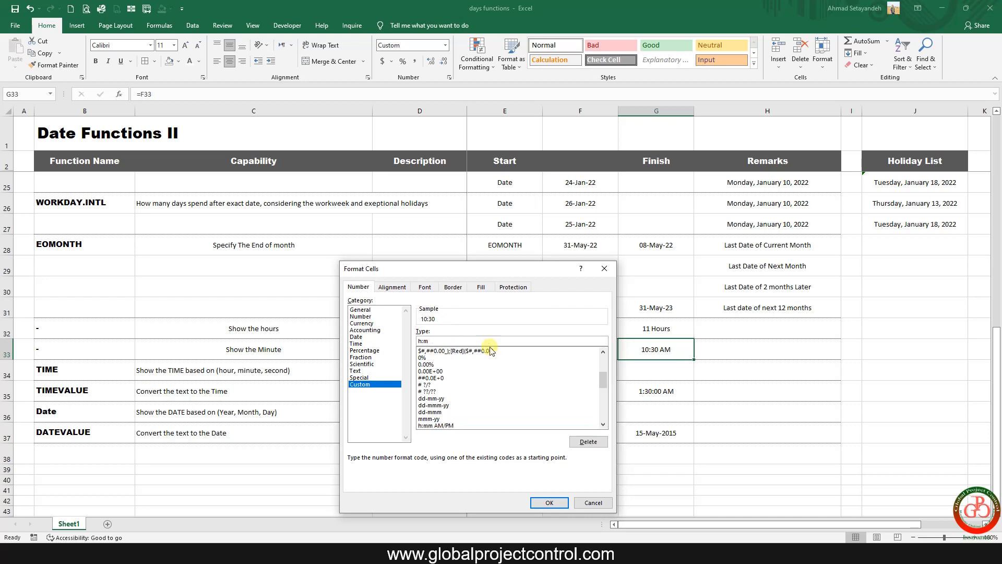
pyautogui.write(']')
pyautogui.press('Delete')
pyautogui.write('[')
pyautogui.click(434, 340)
pyautogui.click(550, 502)
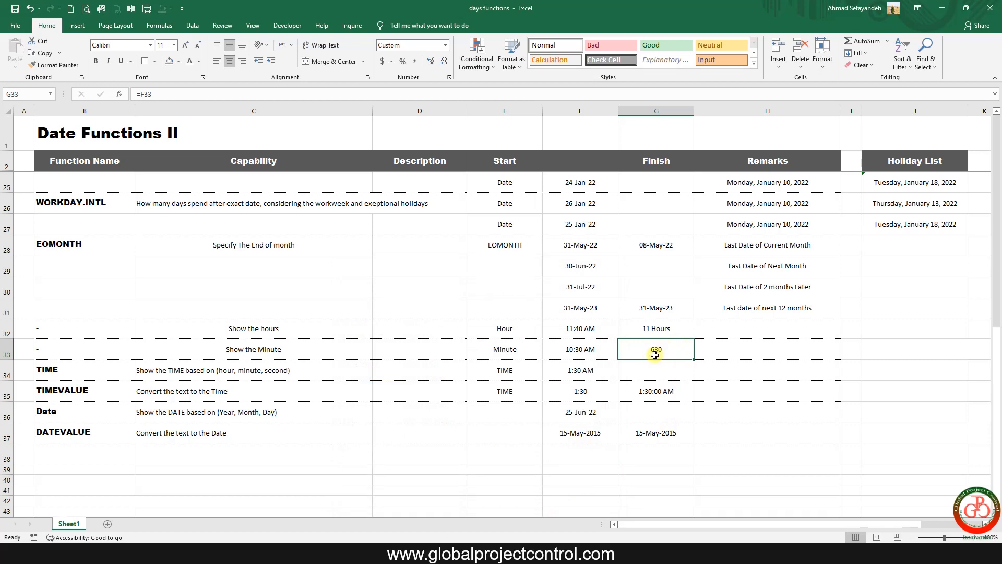
# - Enter the remark "Min = 10 H x 60 Min + 30 Min" in cell H33 and align it vertically to the middle
pyautogui.click(724, 350)
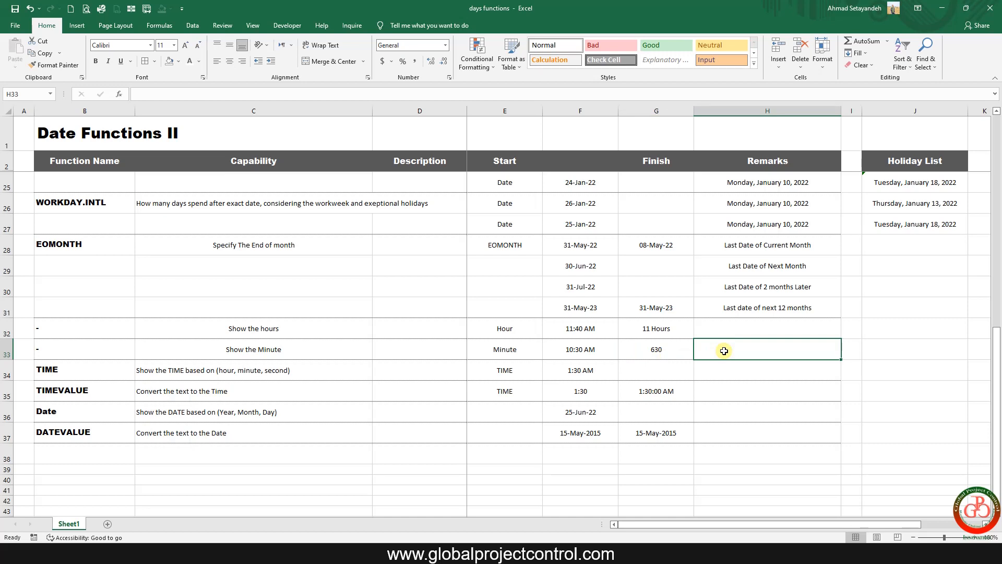
pyautogui.write('Min')
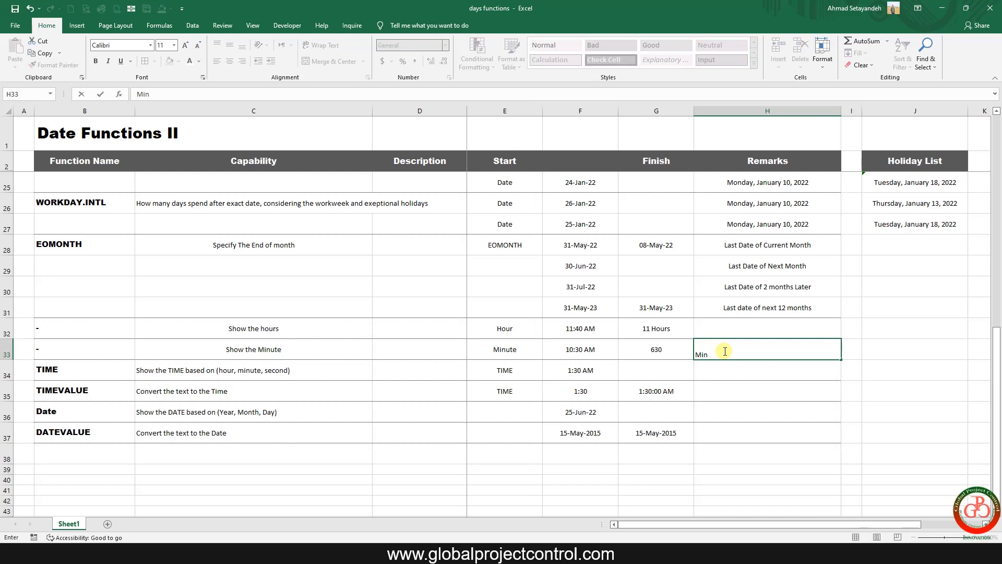
pyautogui.write('= 10 x 60 + 30')
pyautogui.click(725, 350)
pyautogui.write('H x')
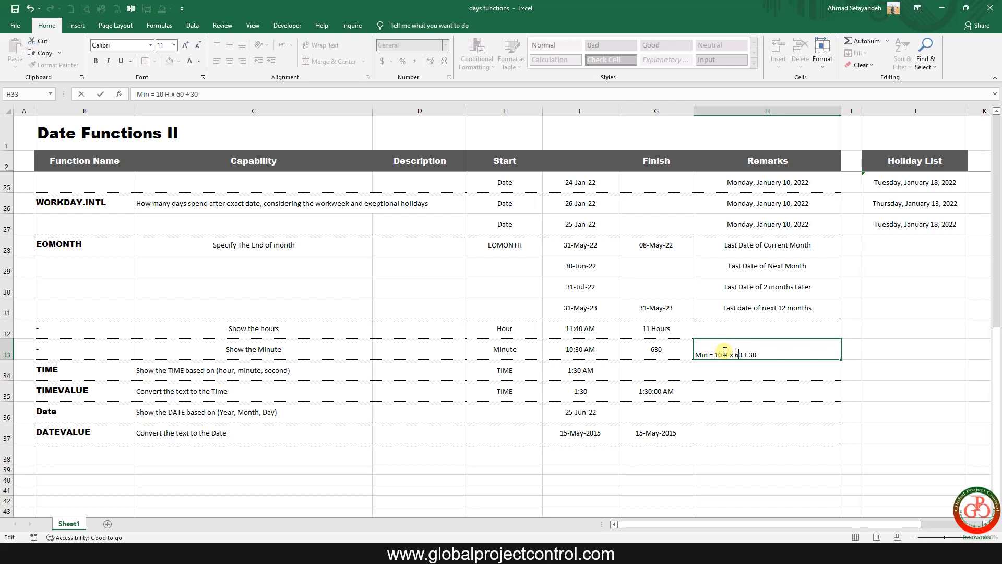
pyautogui.write(' 60 Min')
pyautogui.press('Right')
pyautogui.press('Right')
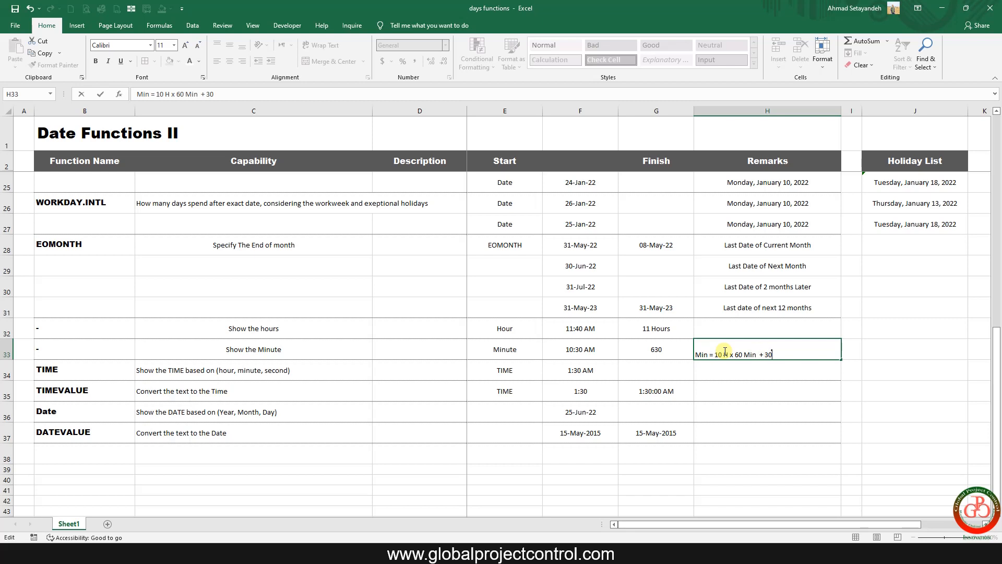
pyautogui.write('Min')
pyautogui.hotkey('ctrl', 'Return')
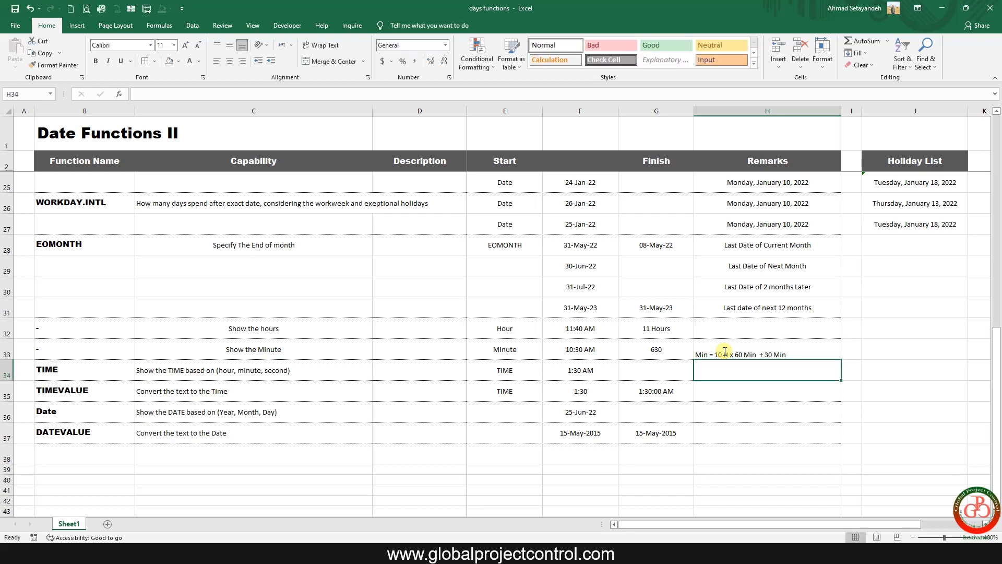
pyautogui.click(229, 46)
# - Extend the custom number format of cell G33 to [m] "Min"
pyautogui.click(648, 349)
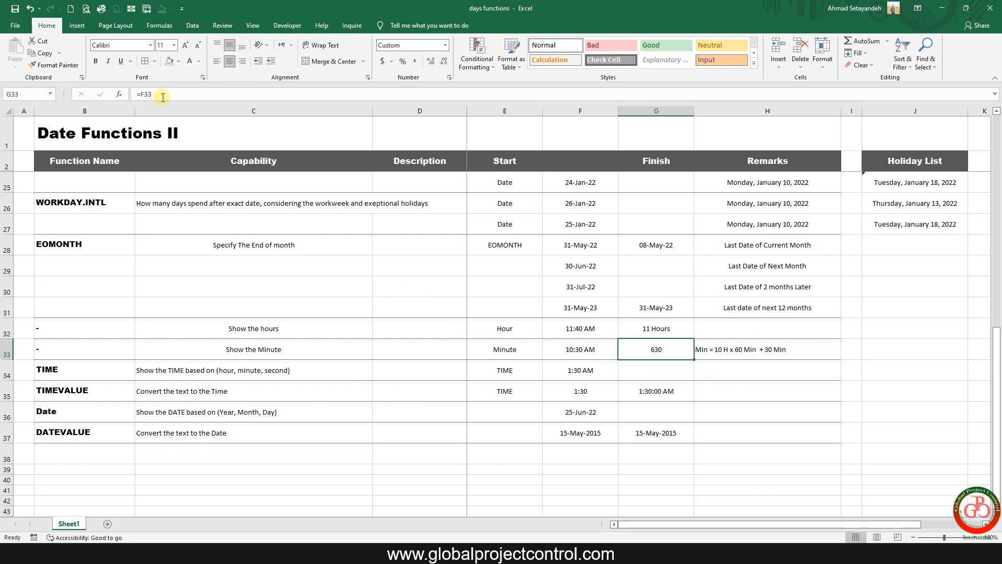
pyautogui.click(367, 79)
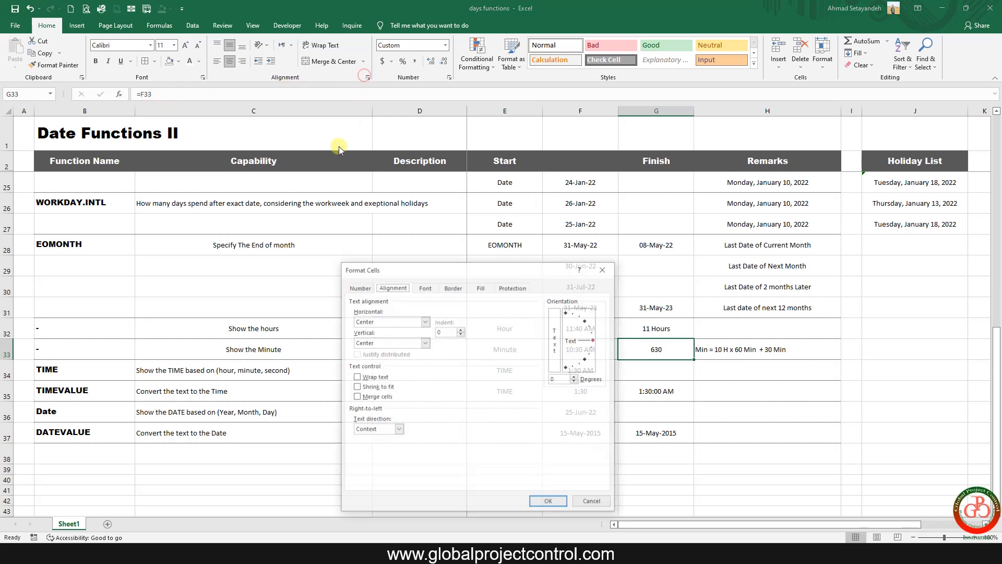
pyautogui.click(359, 287)
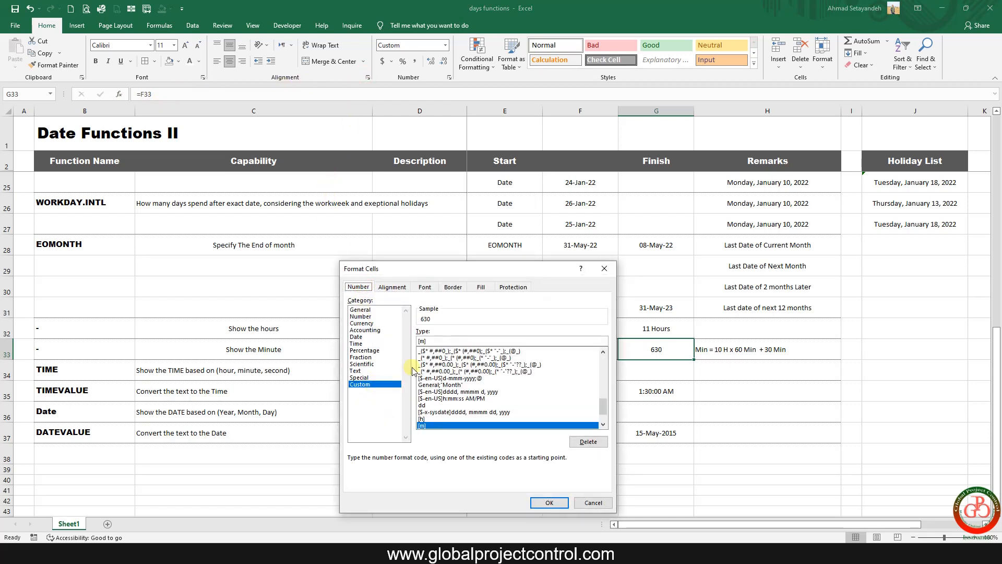
pyautogui.click(440, 340)
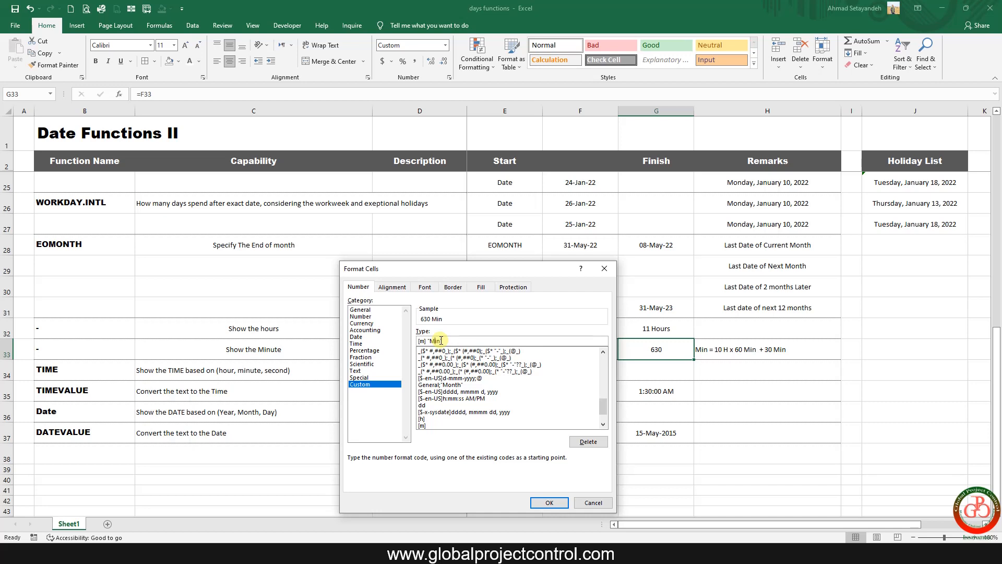
pyautogui.write('"Min')
pyautogui.click(549, 501)
pyautogui.click(688, 446)
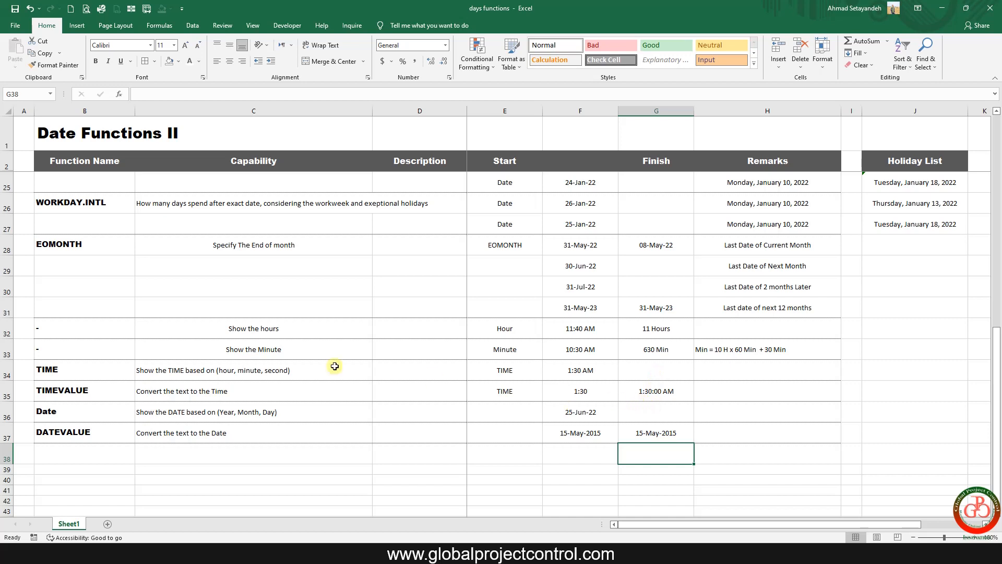
# - Enter the formula =TIME(10,25,10) in cell F34 of the TIME row
pyautogui.click(94, 374)
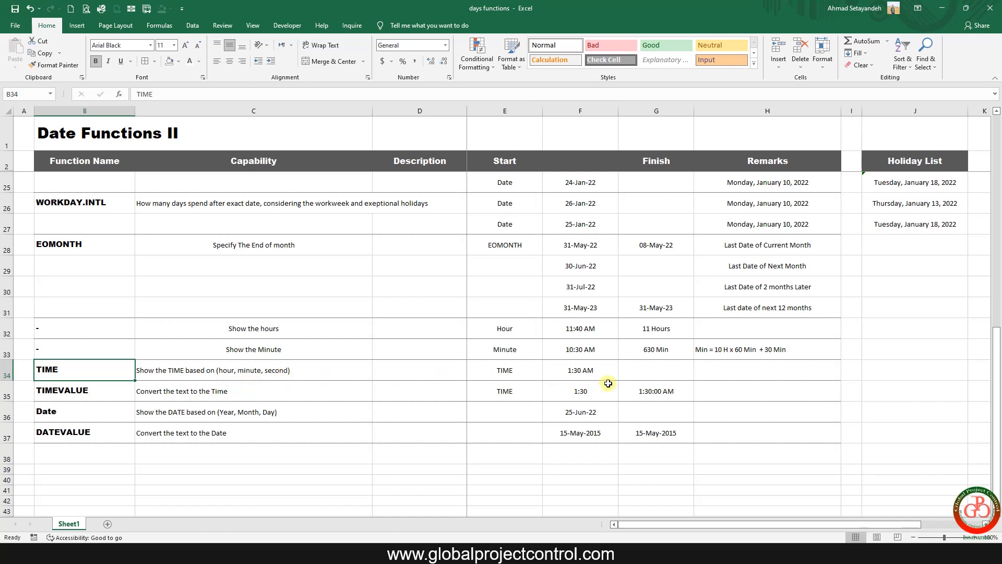
pyautogui.click(585, 371)
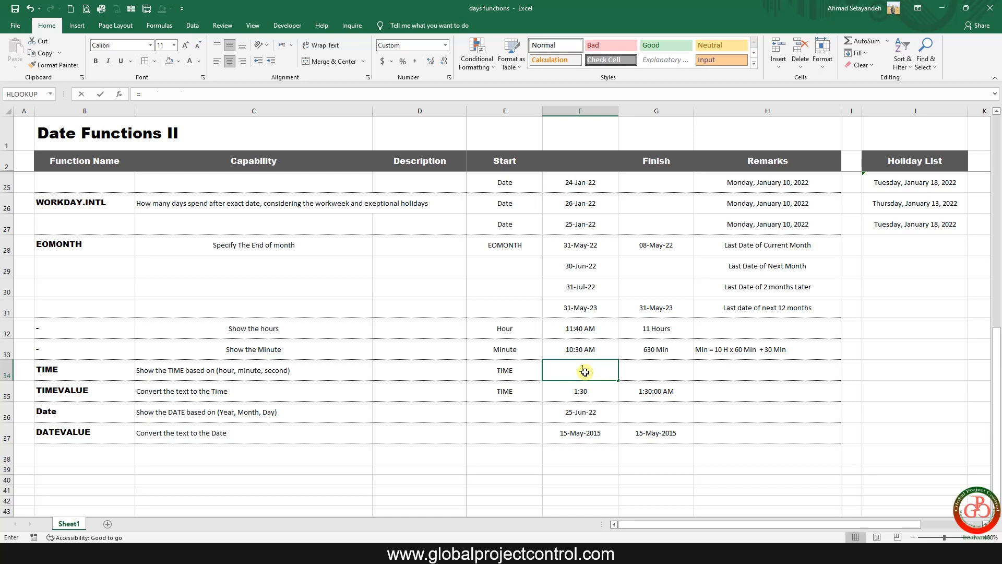
pyautogui.write('=time')
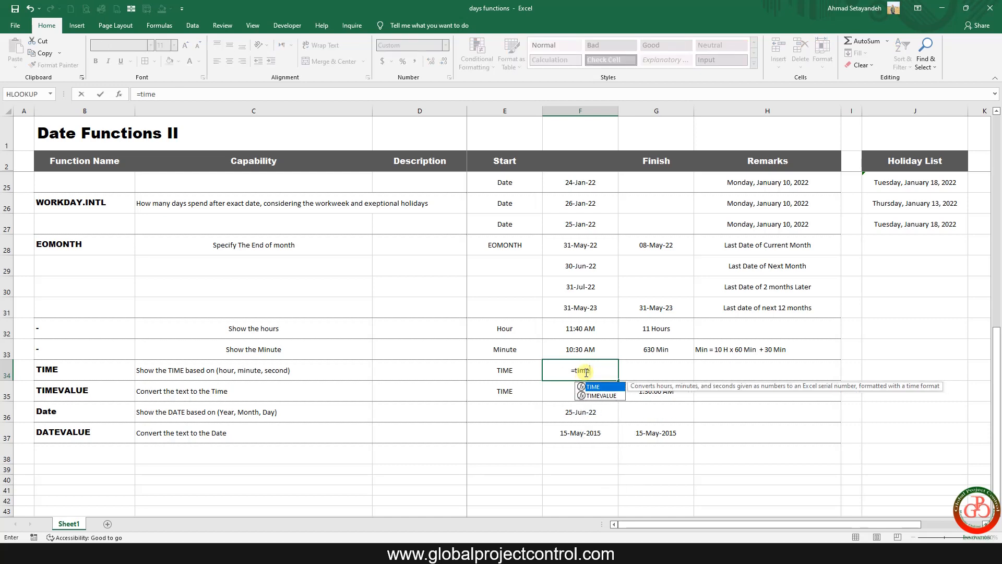
pyautogui.write('(')
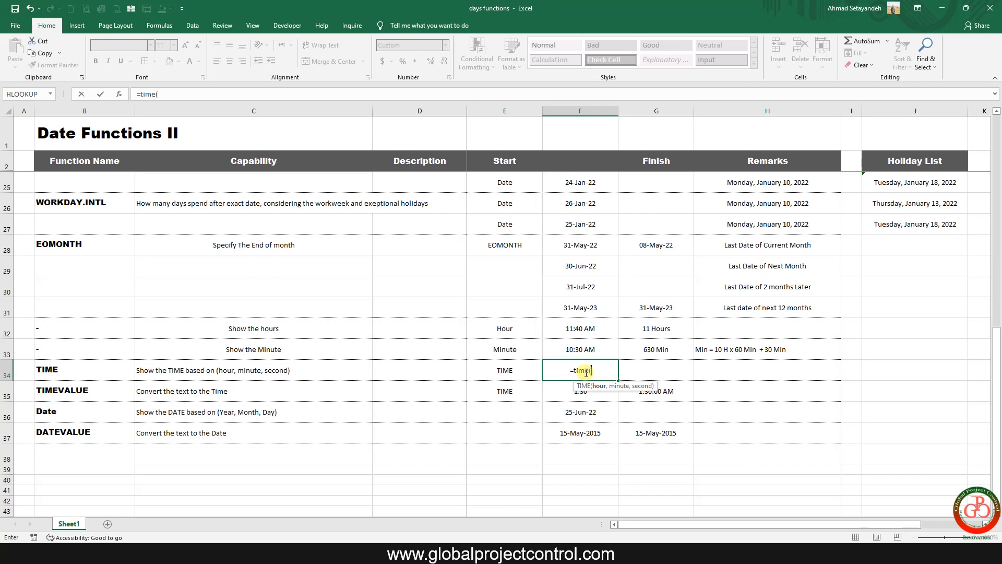
pyautogui.write('10')
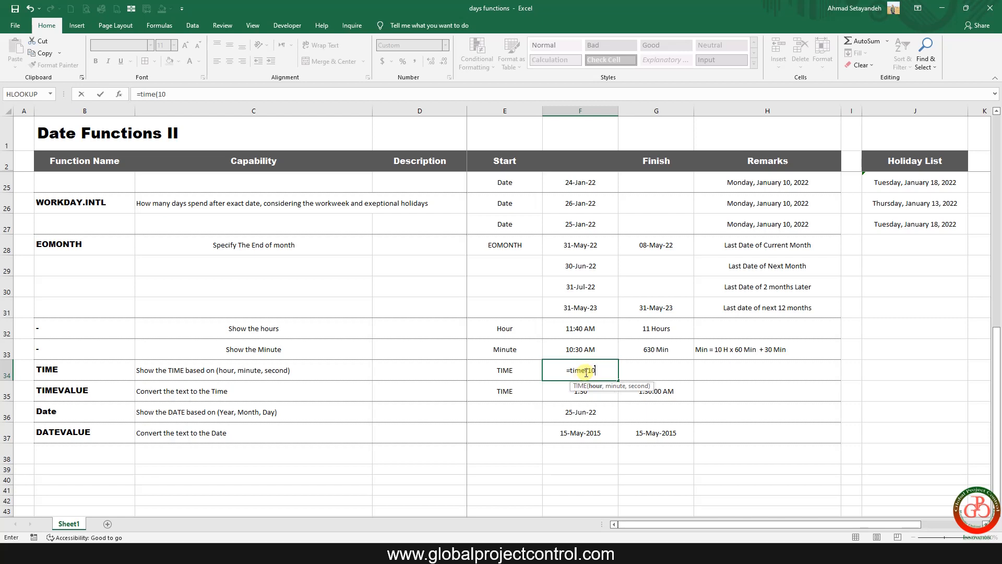
pyautogui.write(',5')
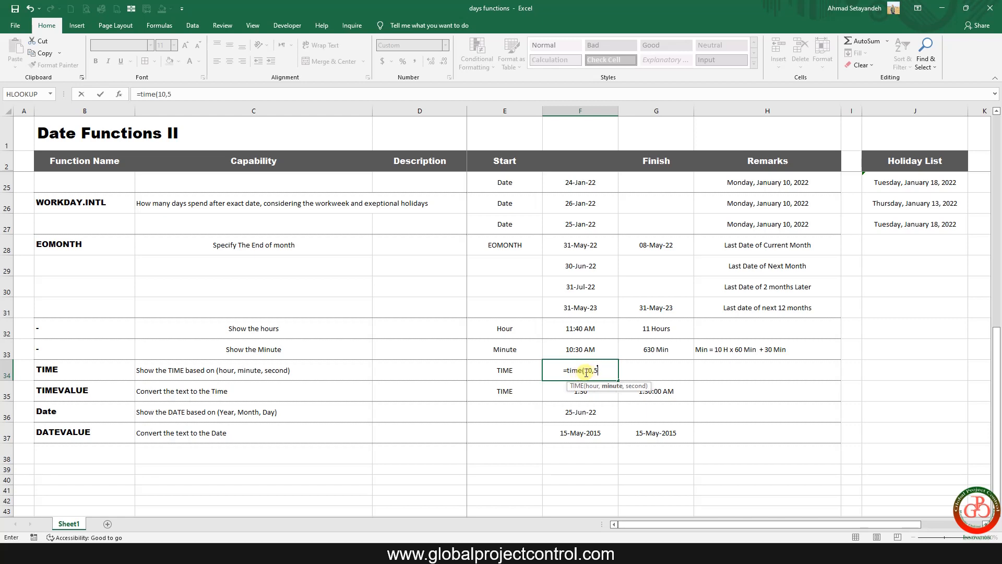
pyautogui.press('BackSpace')
pyautogui.write('25')
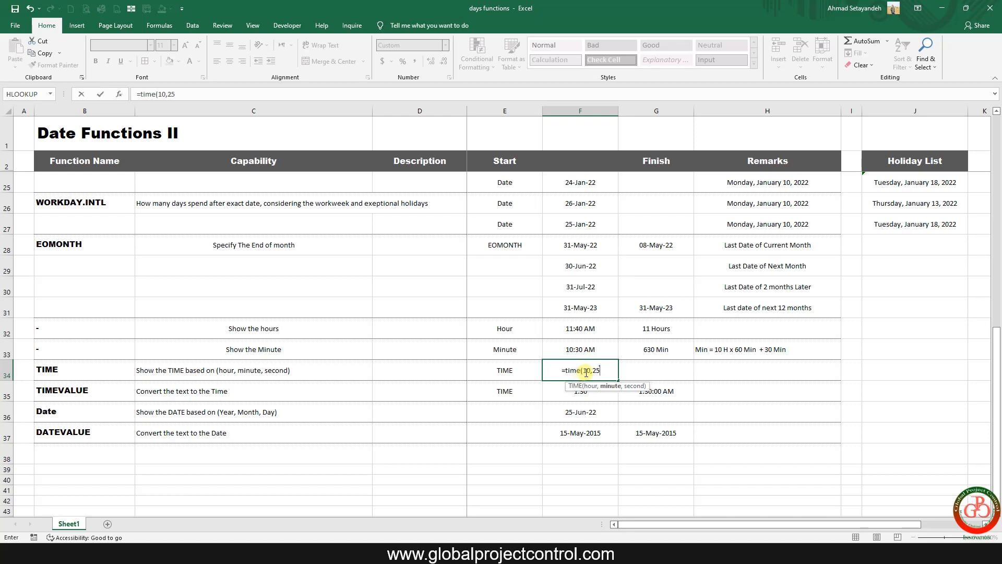
pyautogui.write(',10')
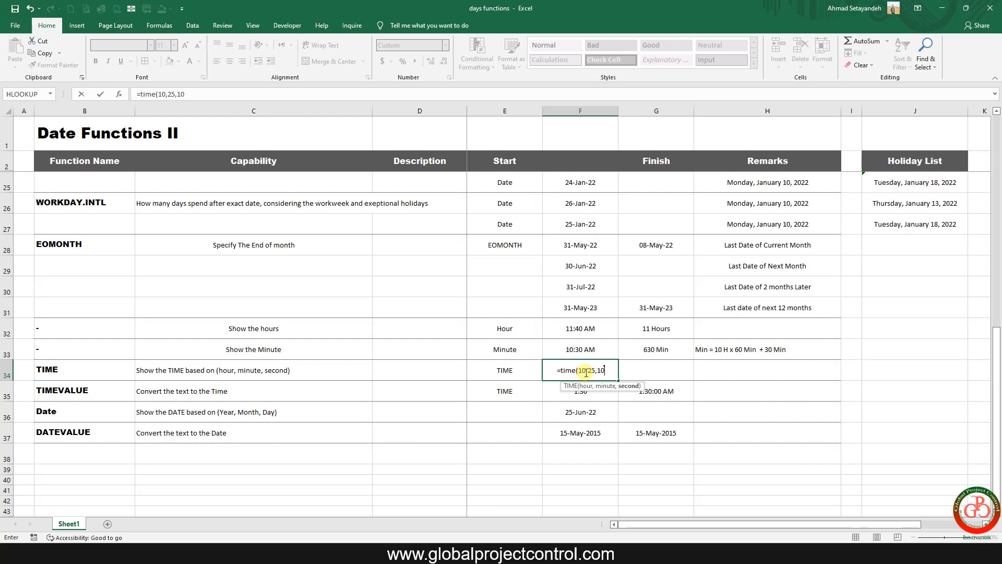
pyautogui.press('Return')
# - Format cell F34 with the Time type 1:30:55 PM so that seconds are displayed
pyautogui.click(585, 372)
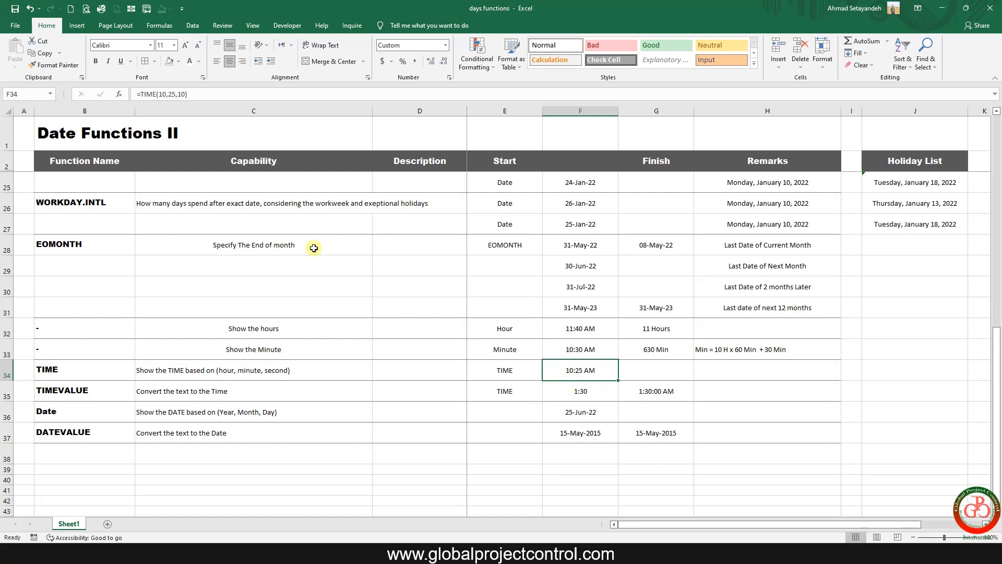
pyautogui.click(368, 78)
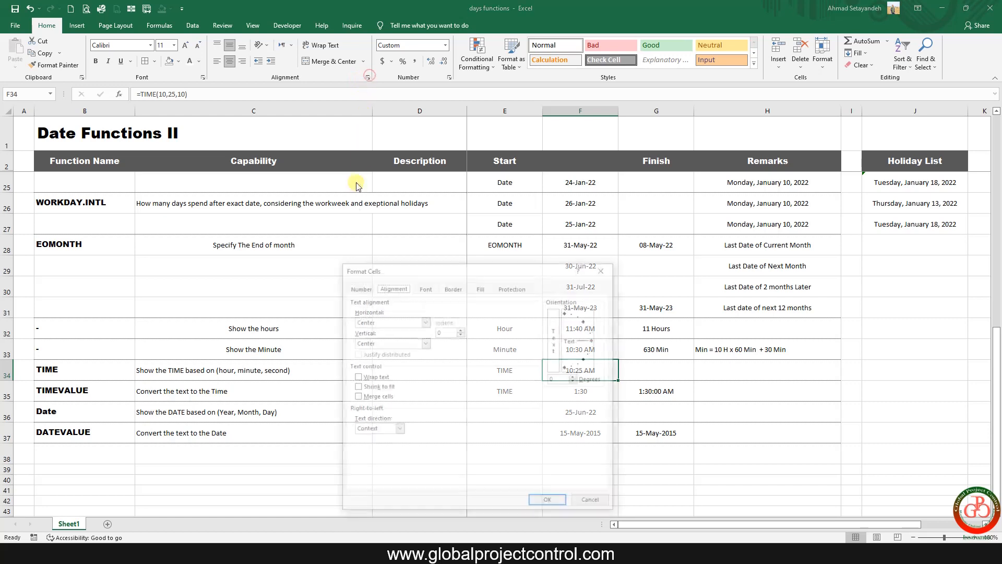
pyautogui.click(359, 288)
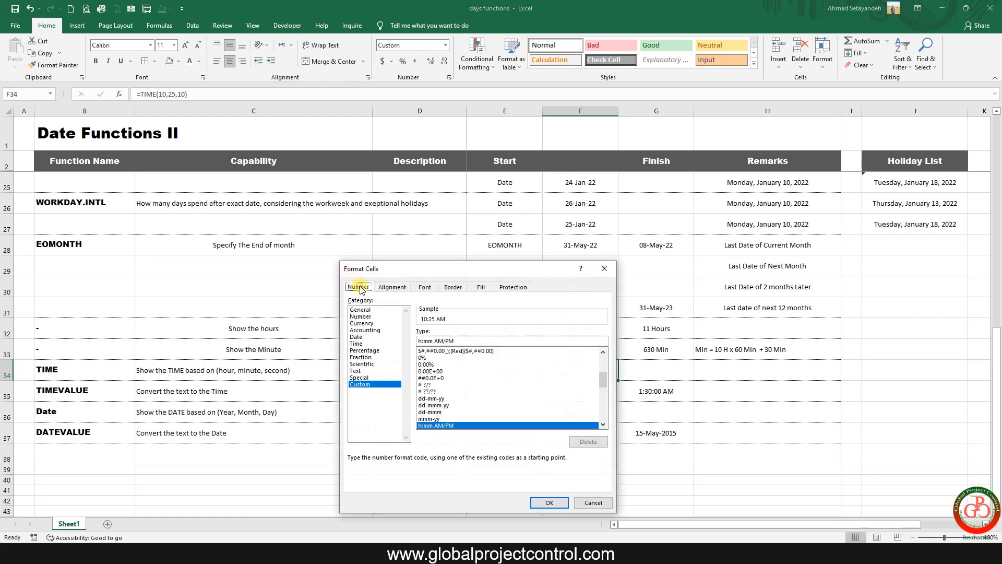
pyautogui.click(357, 344)
pyautogui.click(444, 367)
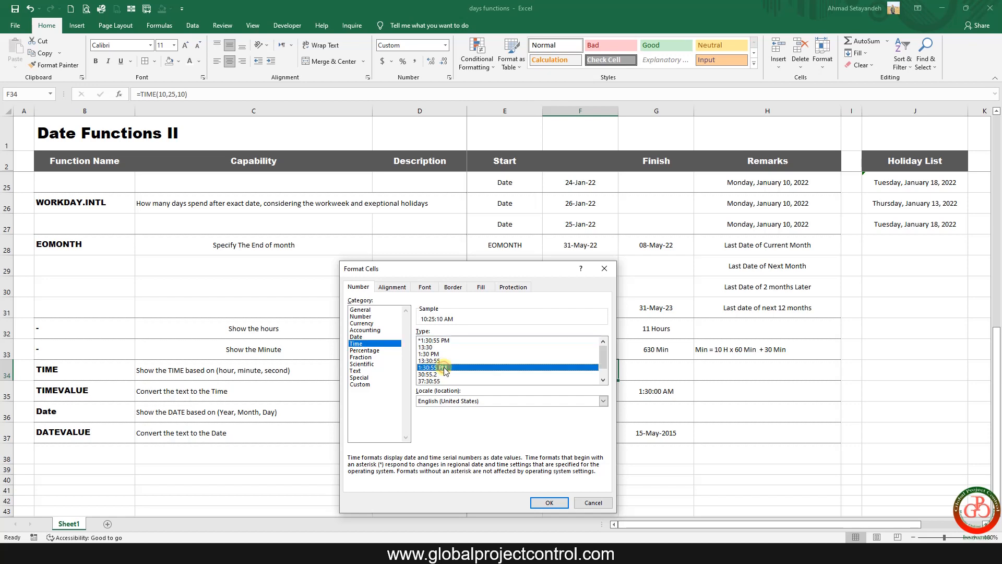
pyautogui.click(550, 503)
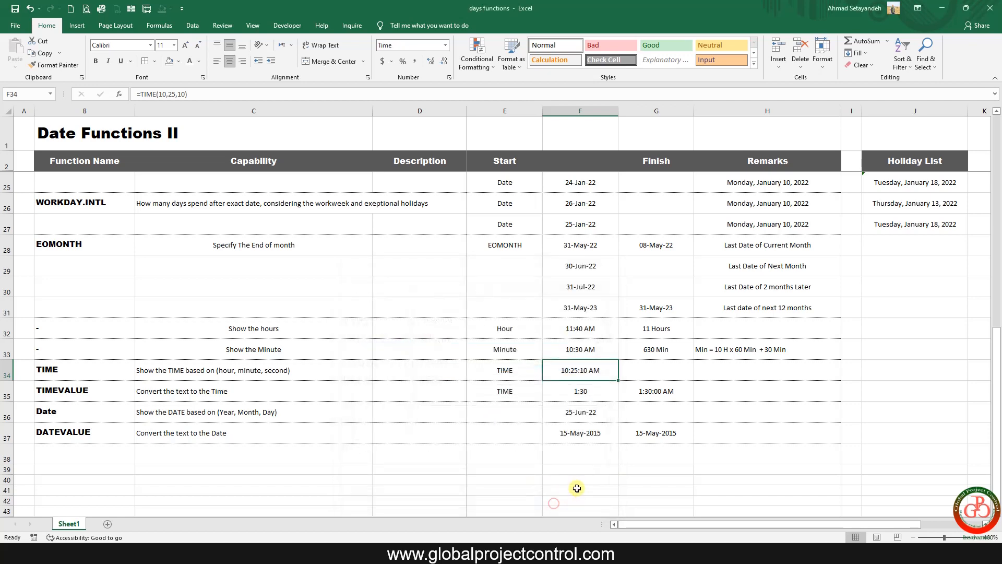
pyautogui.click(637, 414)
# - Examine the arguments of the CONCATENATE formula in cell F35 of the TIMEVALUE row
pyautogui.click(588, 369)
pyautogui.click(559, 391)
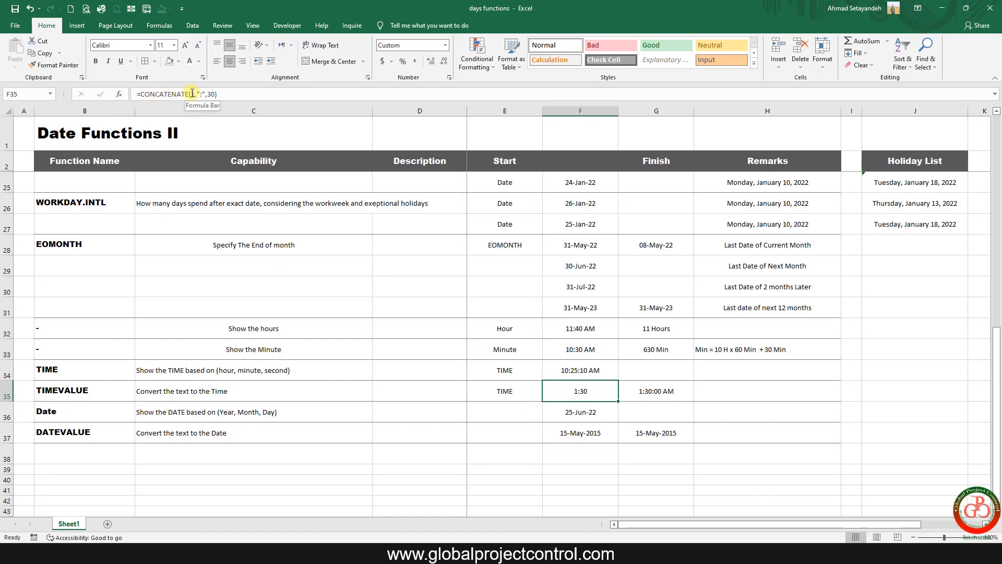
pyautogui.moveTo(191, 93); pyautogui.dragTo(218, 94)
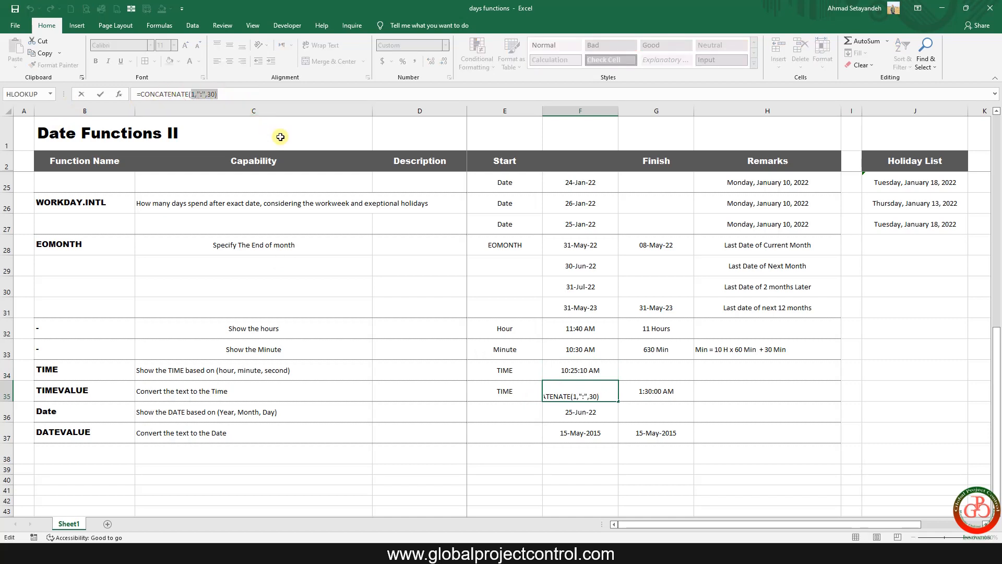
pyautogui.press('Return')
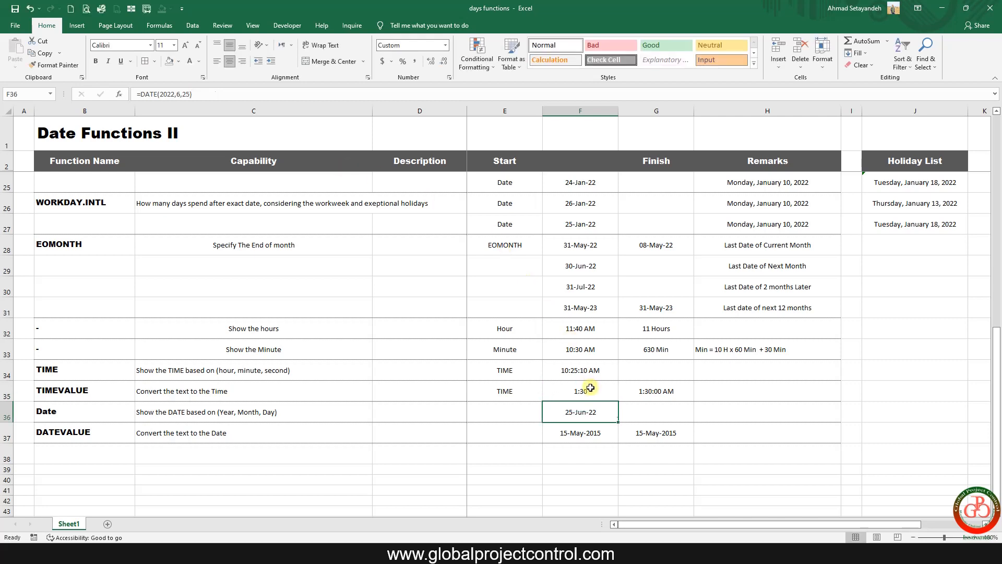
# - Try to format the concatenated text in cell F35 with the Time type 1:30 PM
pyautogui.click(589, 387)
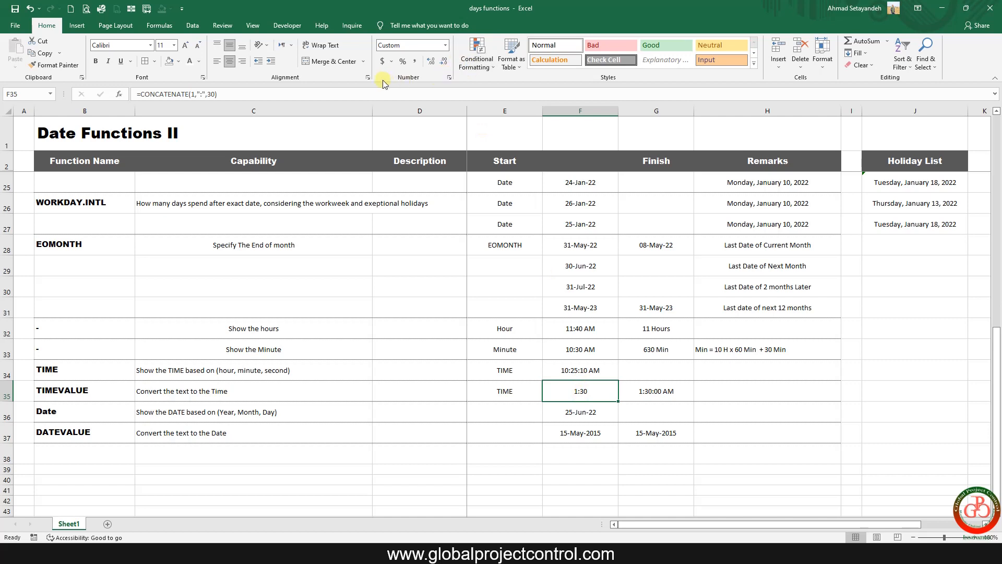
pyautogui.click(367, 78)
pyautogui.click(358, 286)
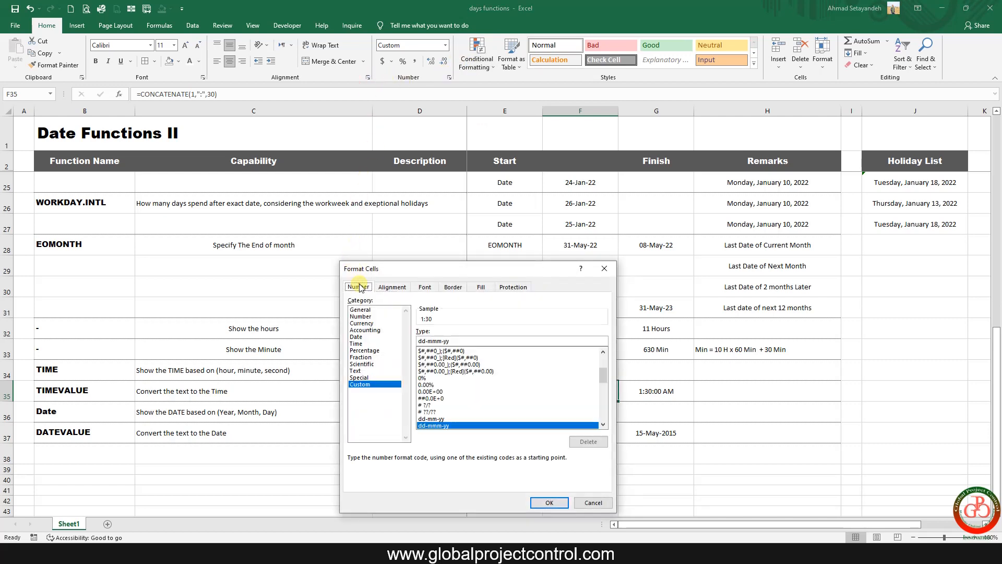
pyautogui.click(357, 344)
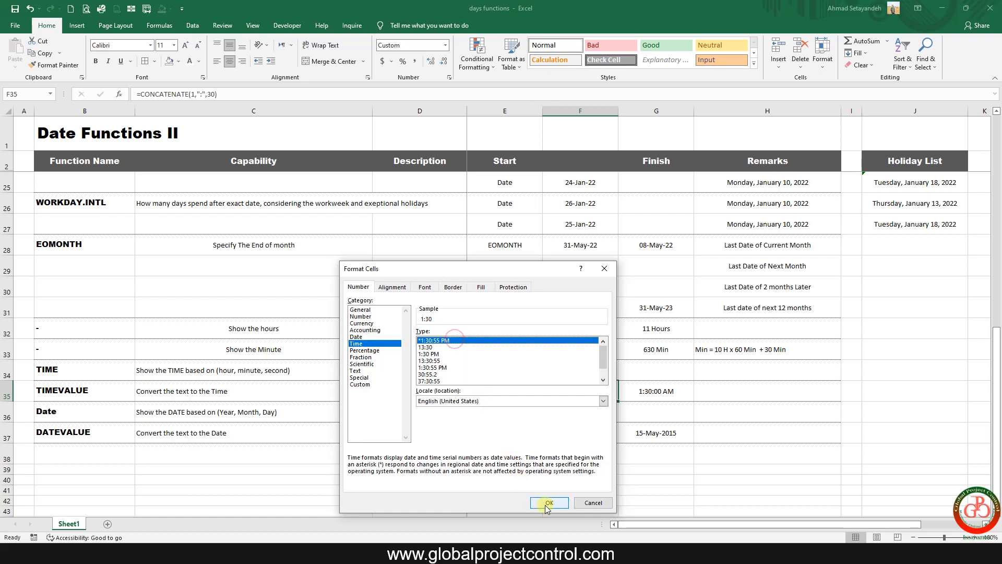
pyautogui.click(434, 354)
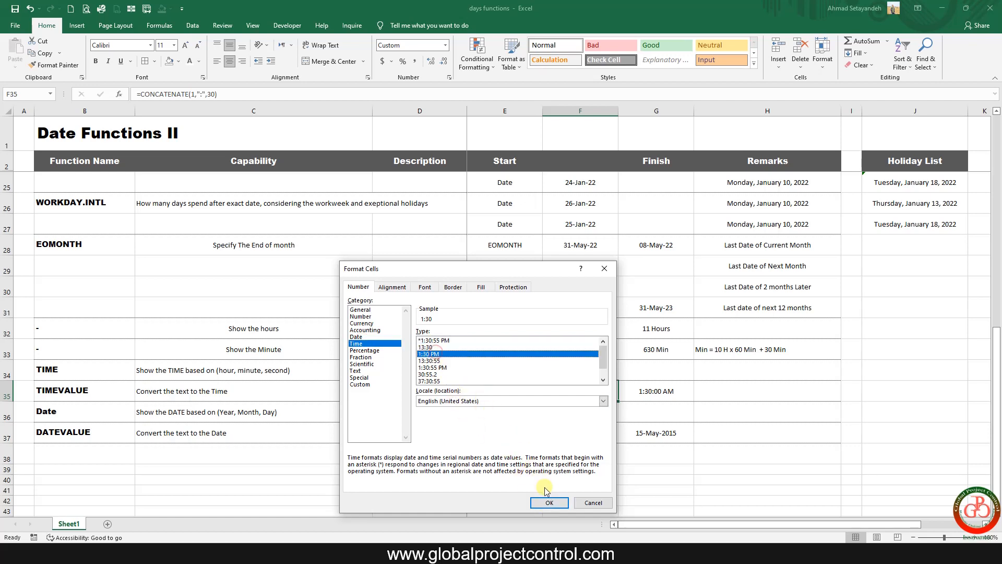
pyautogui.click(552, 504)
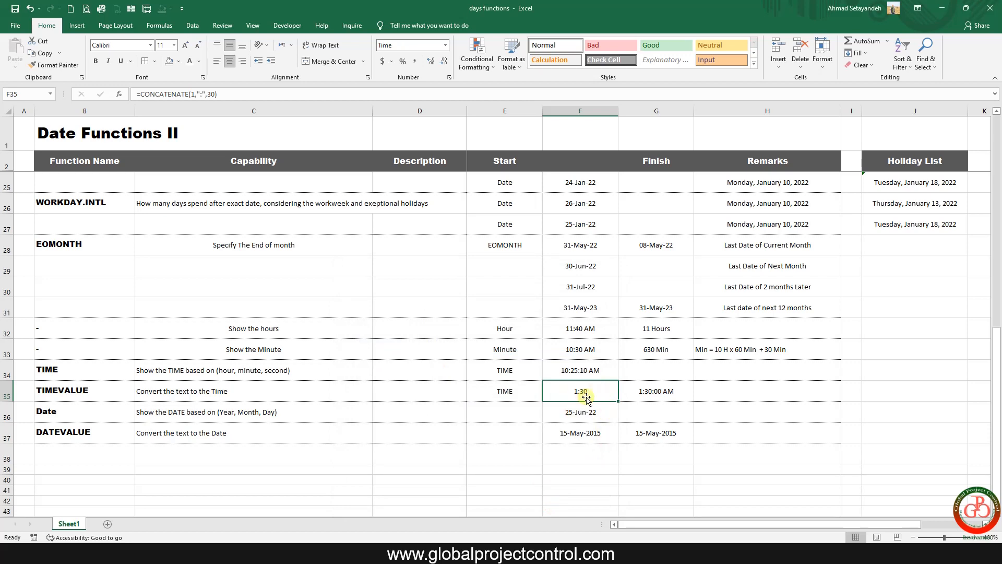
# - Copy the time formatting of cell G35 onto cell F35 with Format Painter
pyautogui.click(658, 395)
pyautogui.click(55, 65)
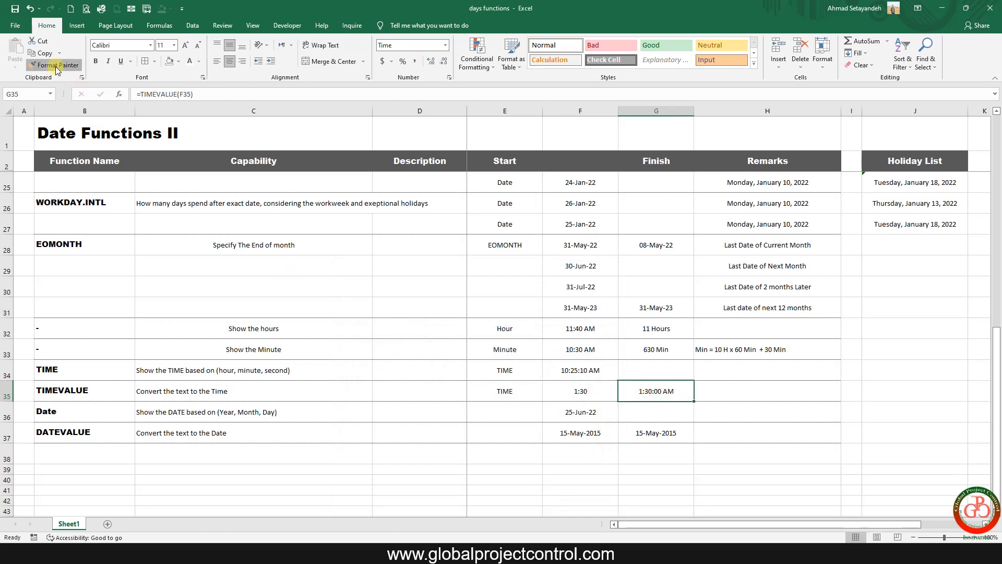
pyautogui.click(580, 391)
pyautogui.click(579, 413)
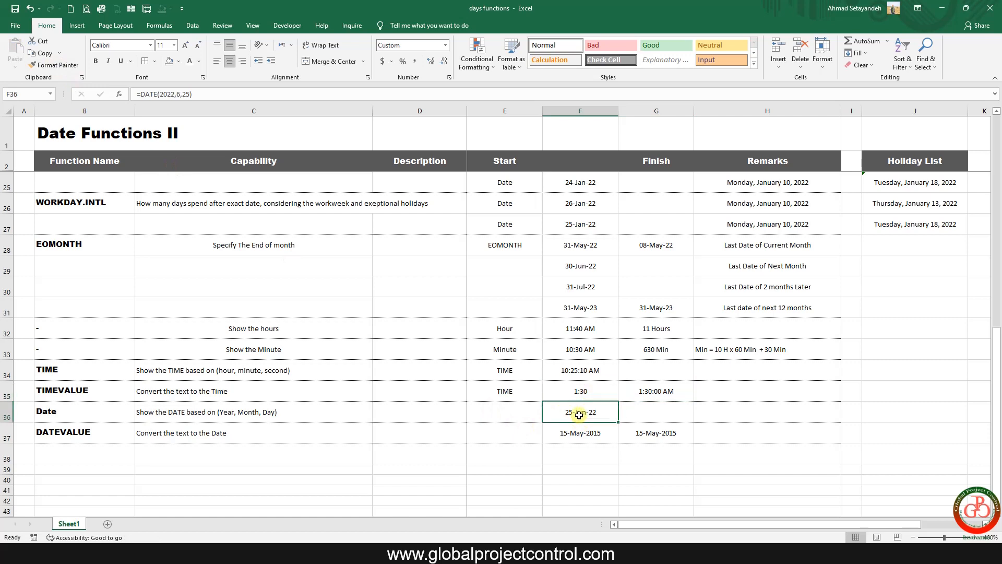
pyautogui.click(583, 392)
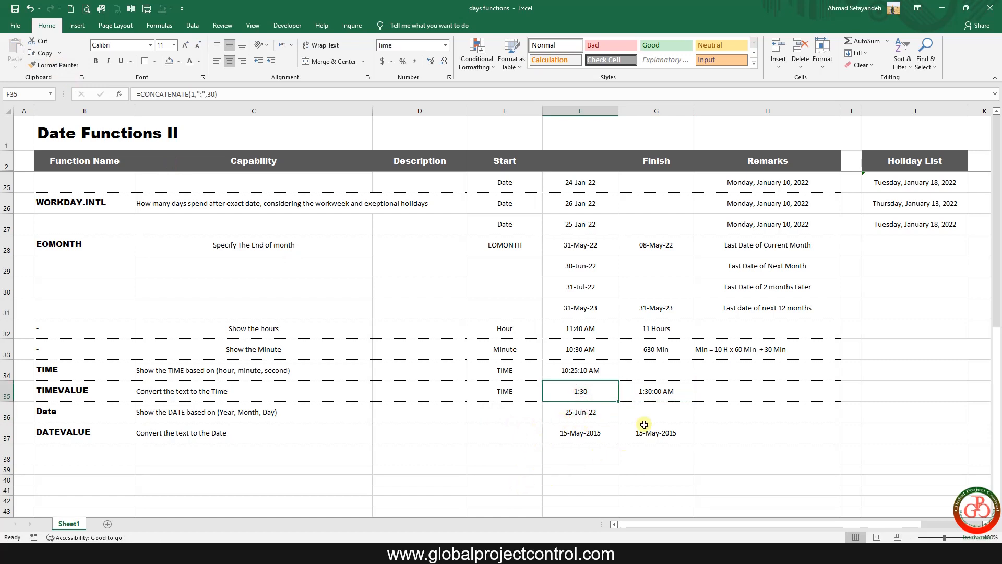
# - Re-enter the formula =TIMEVALUE(F35) in cell G35 to convert the text in F35 to a time
pyautogui.click(656, 389)
pyautogui.write('=')
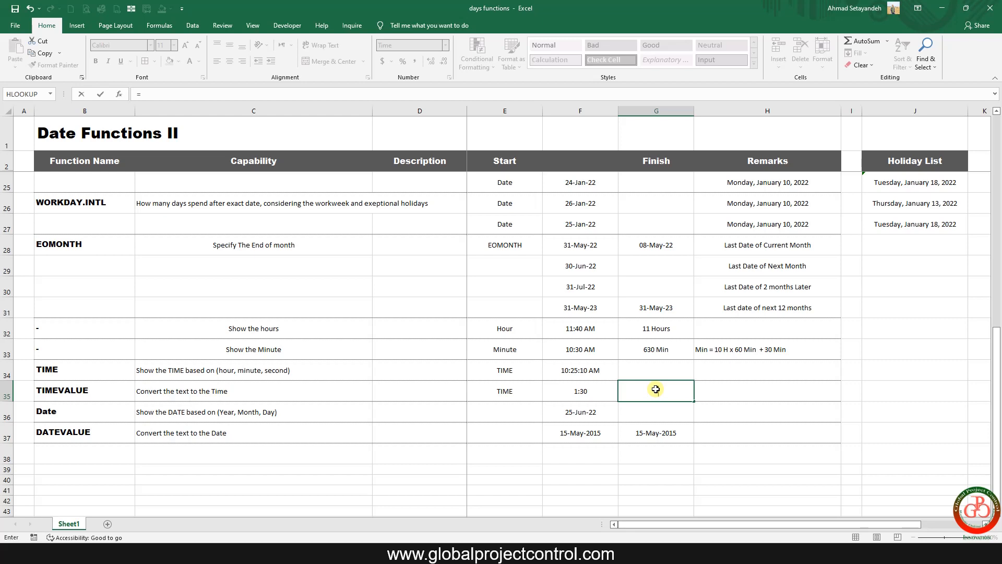
pyautogui.write('time')
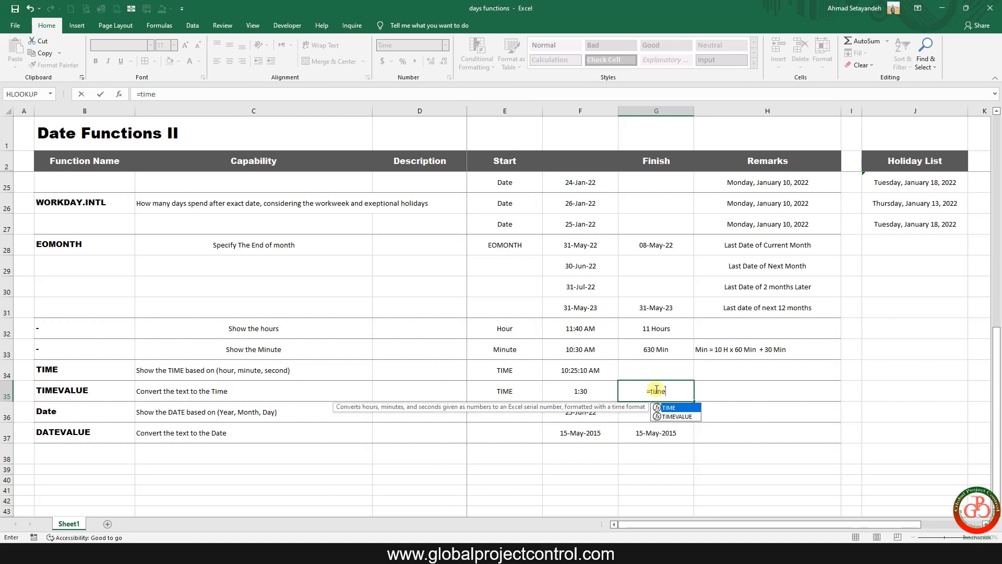
pyautogui.doubleClick(677, 416)
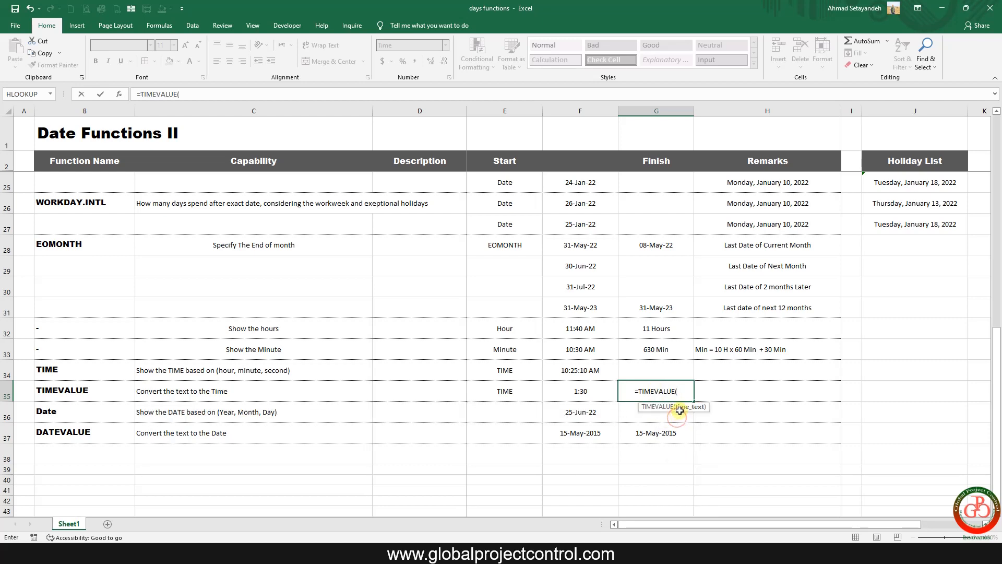
pyautogui.click(583, 391)
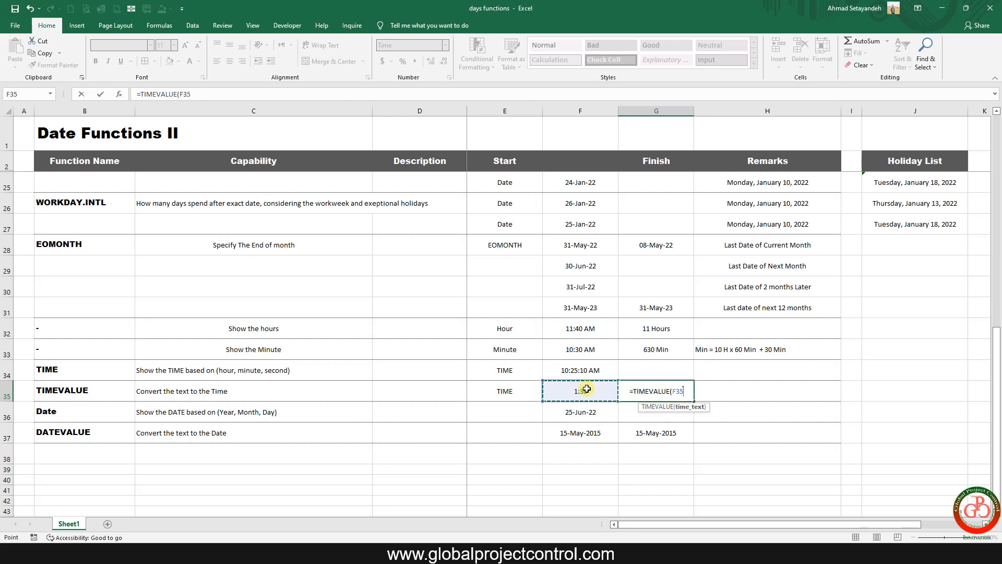
pyautogui.press('Return')
pyautogui.click(657, 391)
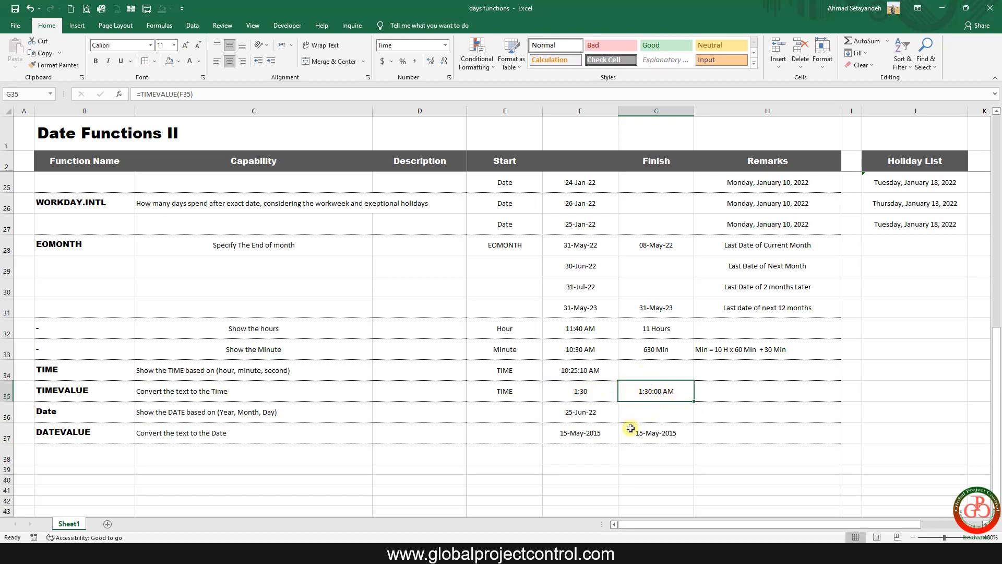
pyautogui.click(622, 478)
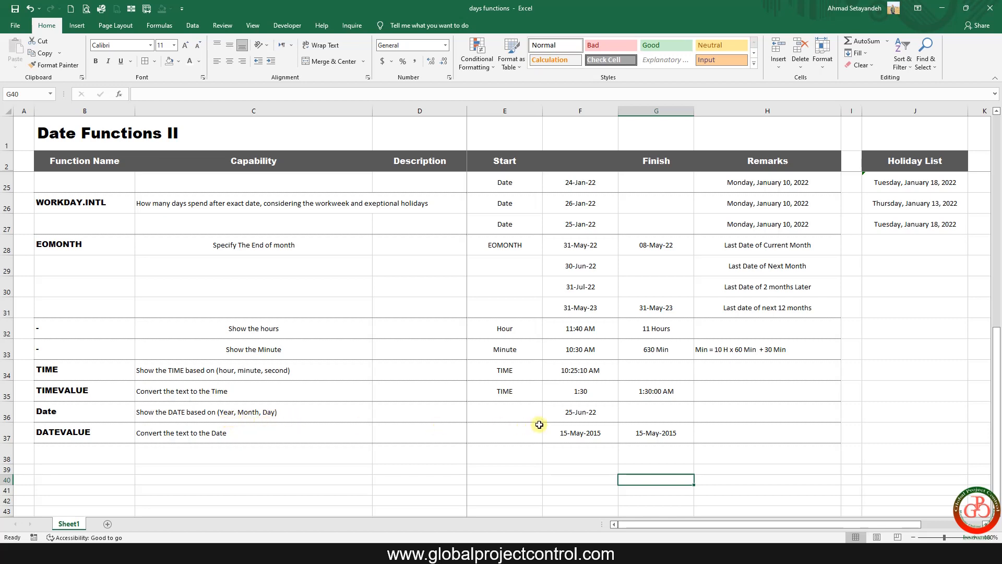
# - Enter the formula =DATE(2022,05,08) in cell F36 of the Date row
pyautogui.click(578, 414)
pyautogui.write('=day(')
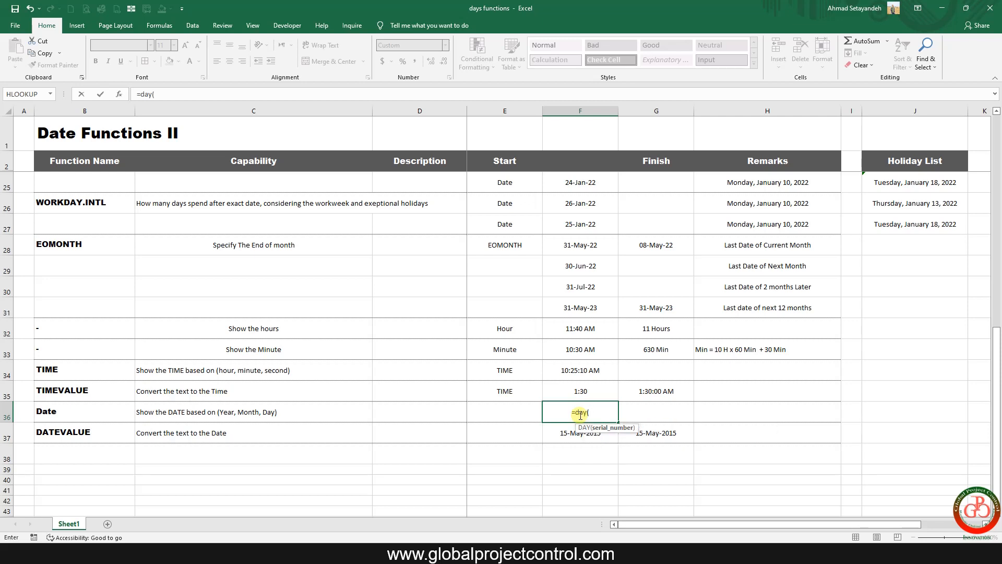
pyautogui.press('BackSpace')
pyautogui.press('BackSpace')
pyautogui.write('te(')
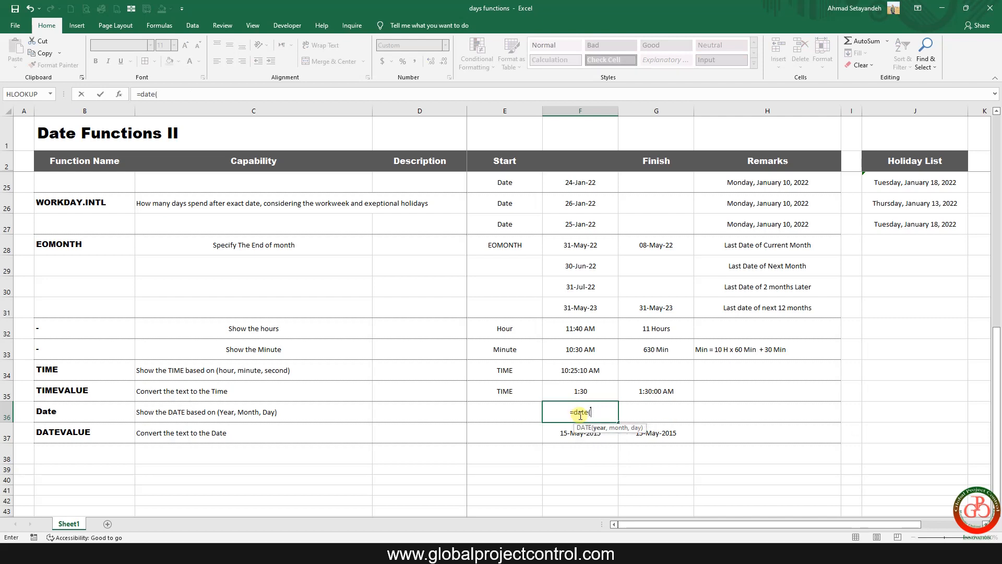
pyautogui.write('202')
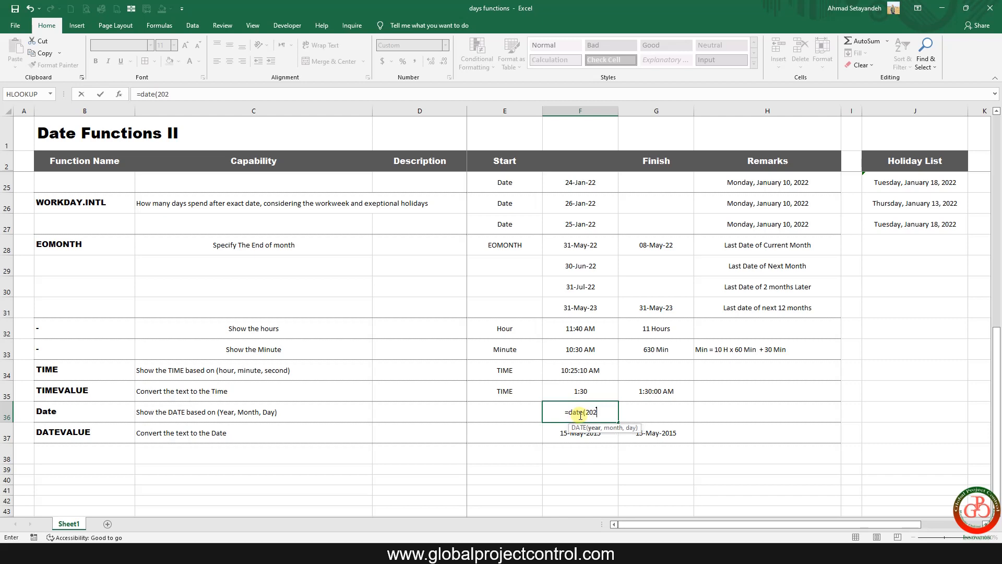
pyautogui.write('2,')
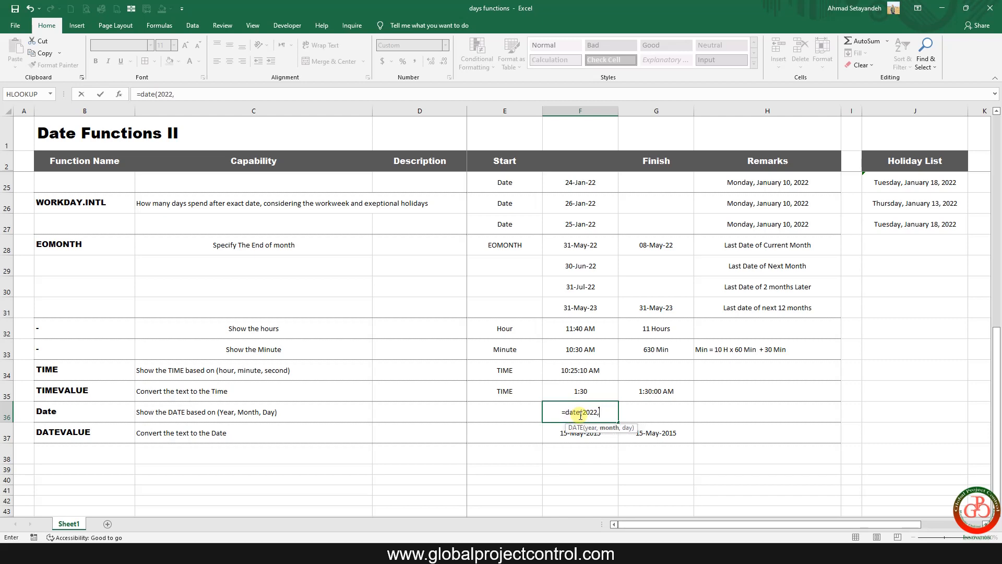
pyautogui.write('05')
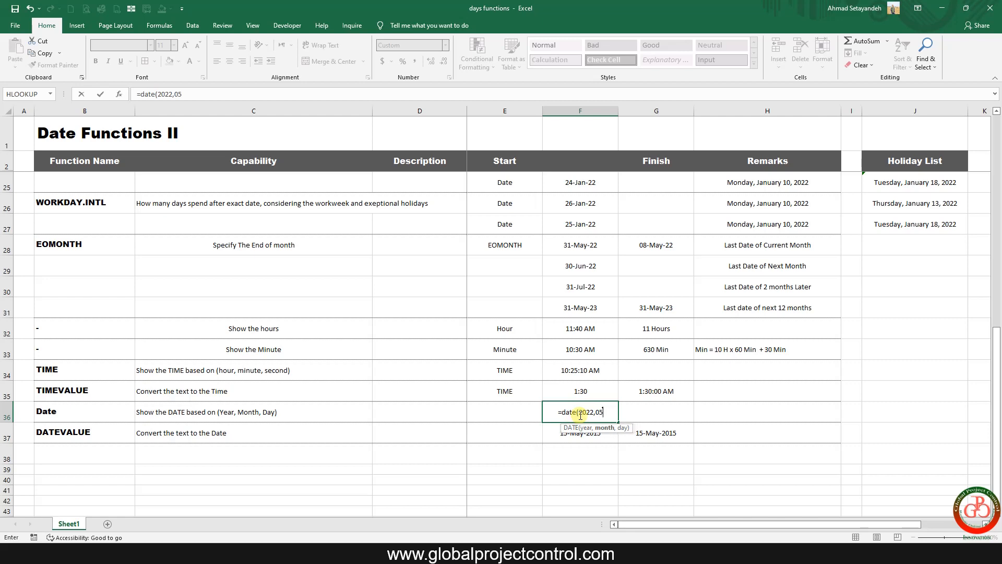
pyautogui.write(',')
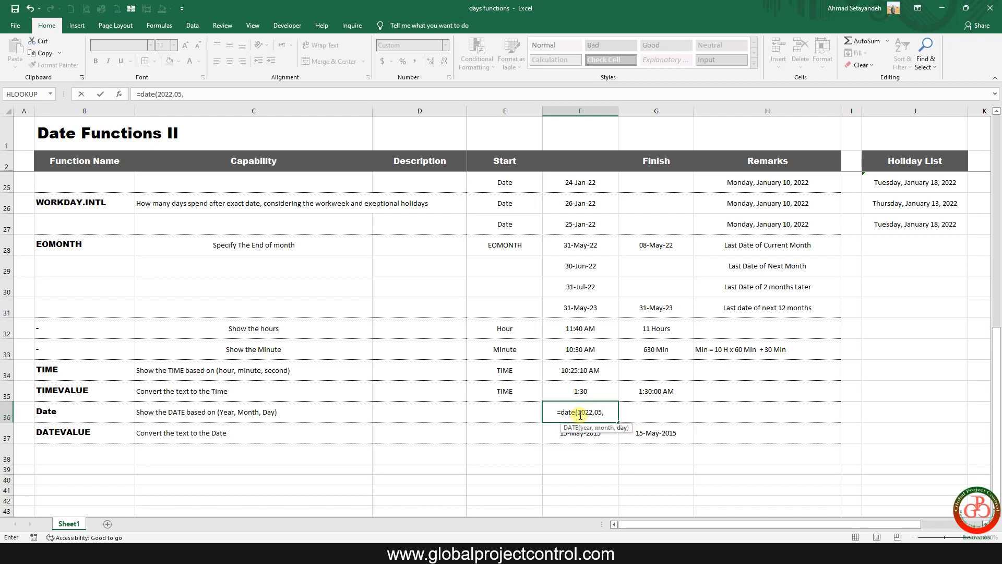
pyautogui.write('08')
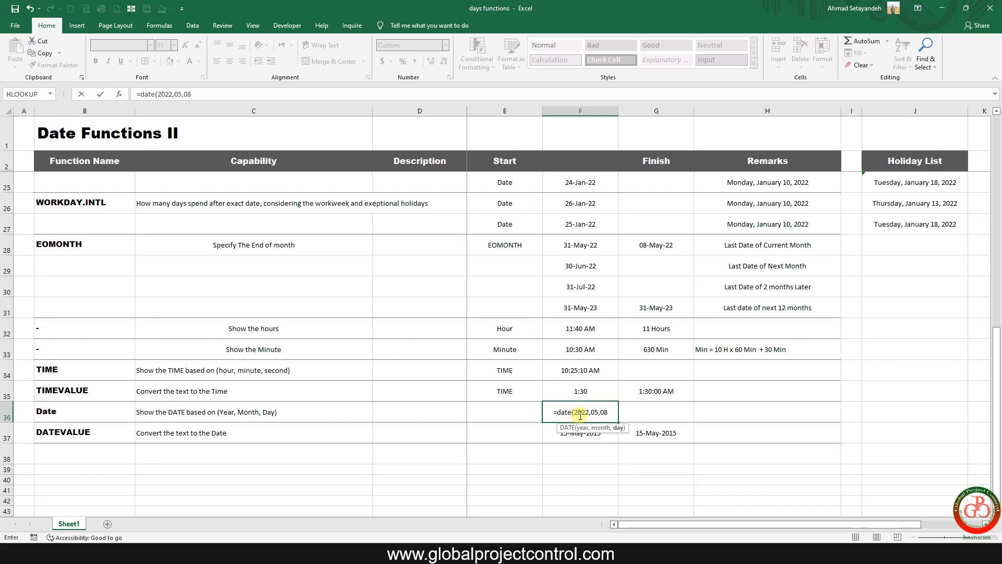
pyautogui.press('Return')
# - Enter the formula =TODAY() in cell G36 of the Date row
pyautogui.press('Up')
pyautogui.press('Right')
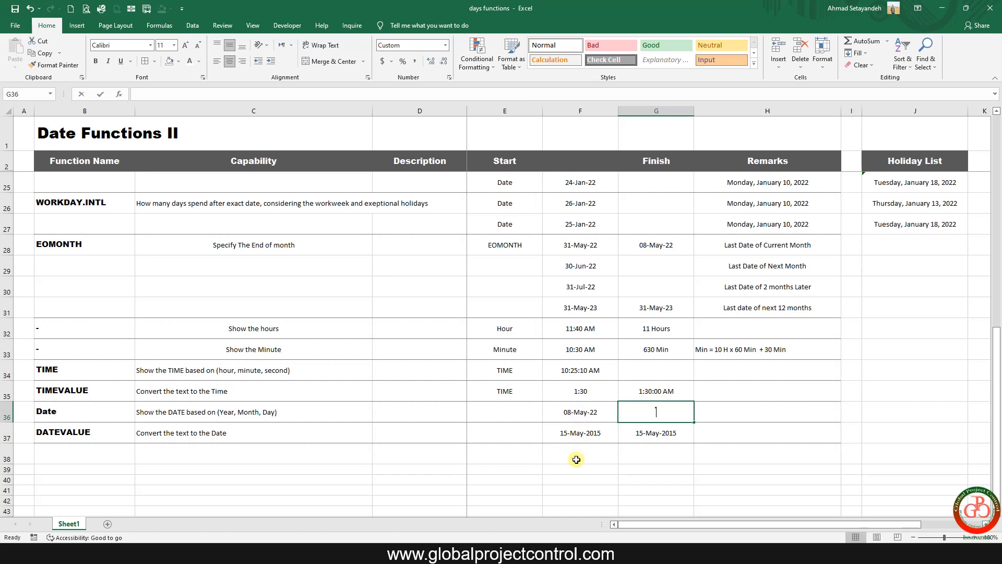
pyautogui.write('=toda')
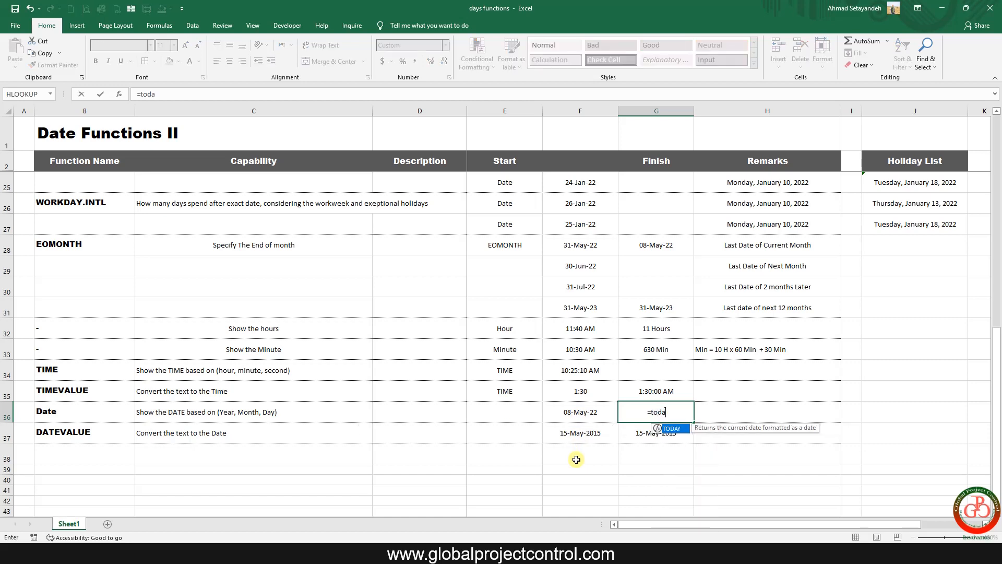
pyautogui.write('y')
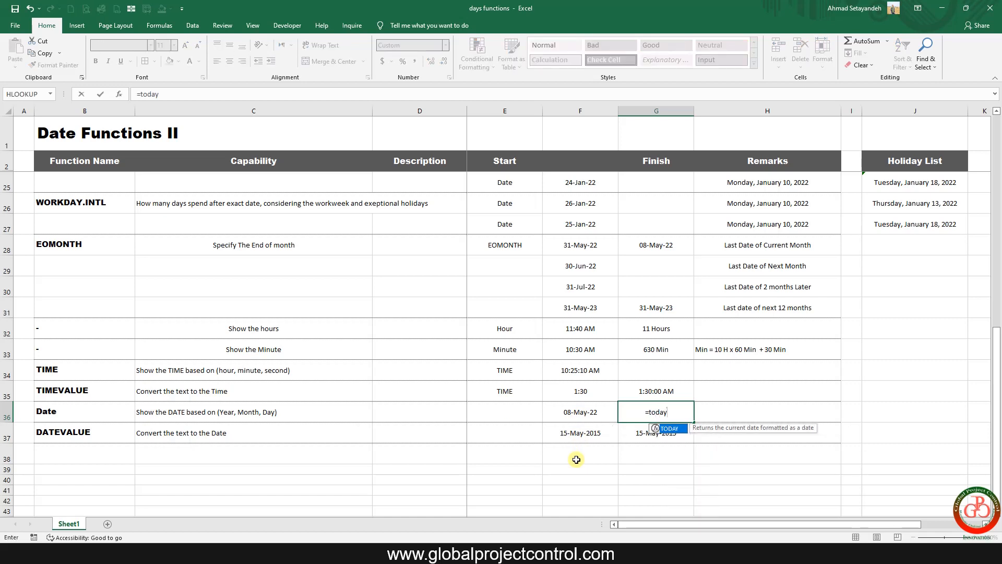
pyautogui.write('(')
pyautogui.press('Return')
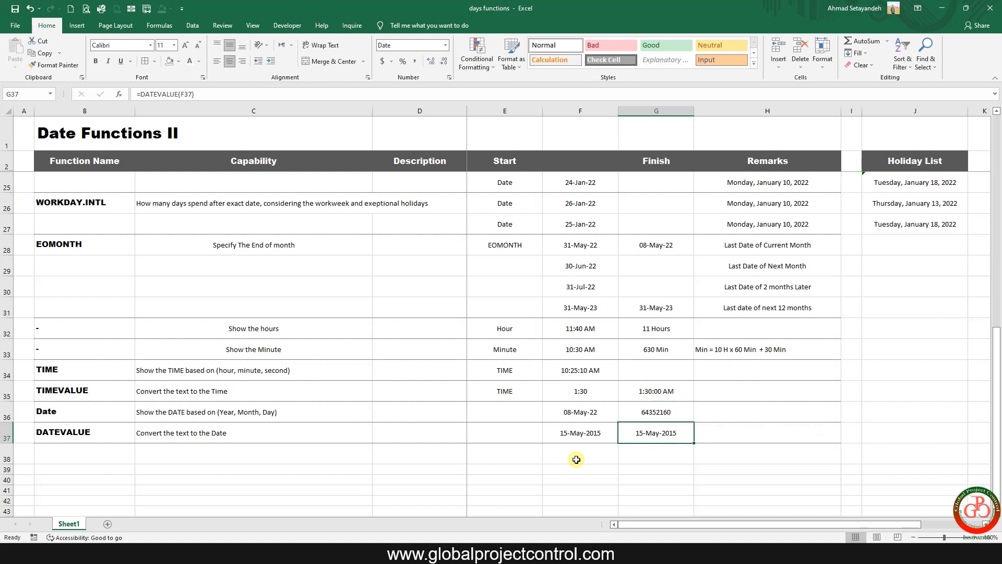
# - Copy the date formatting of cell F36 onto cell G36 with Format Painter
pyautogui.click(579, 412)
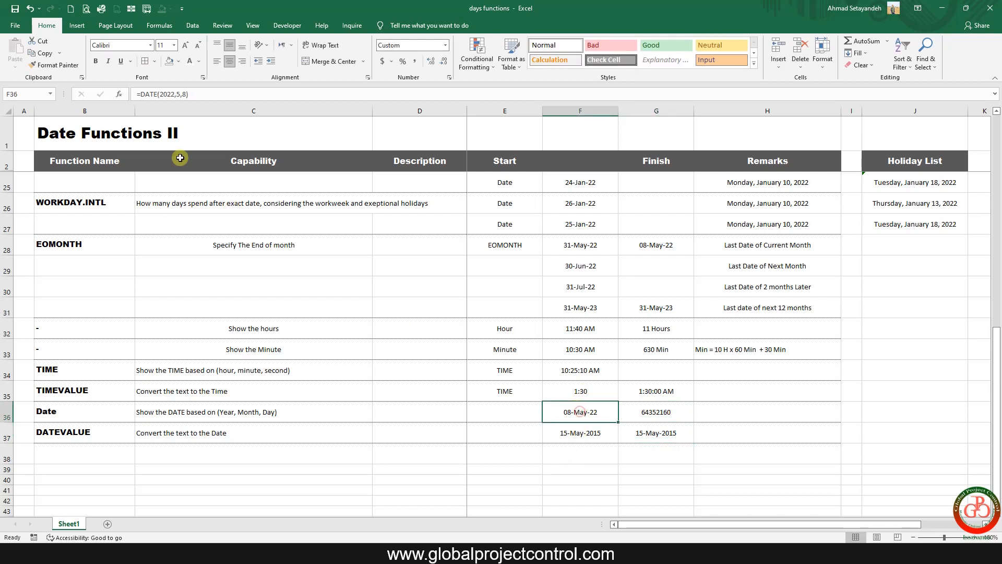
pyautogui.click(55, 64)
pyautogui.click(642, 412)
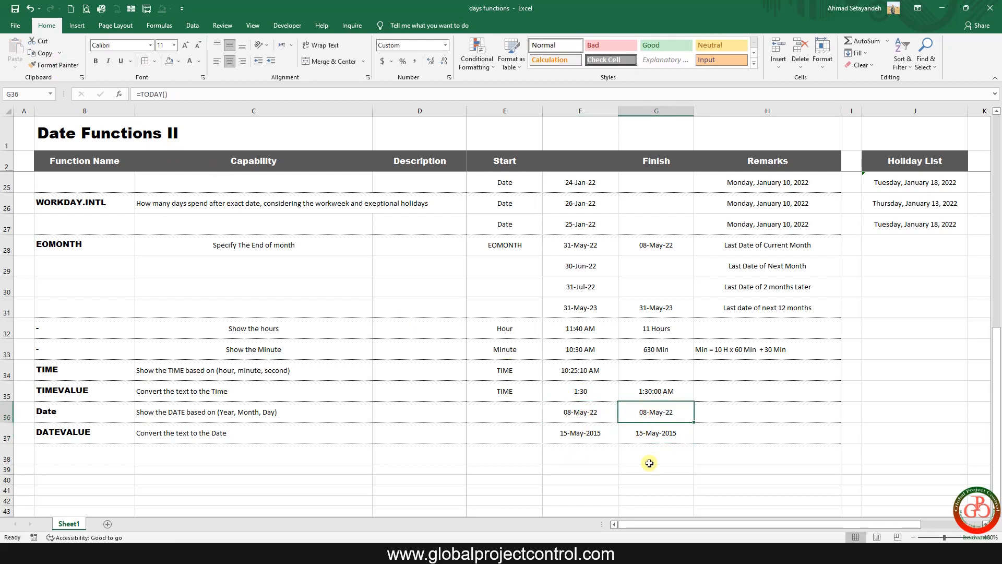
pyautogui.click(649, 463)
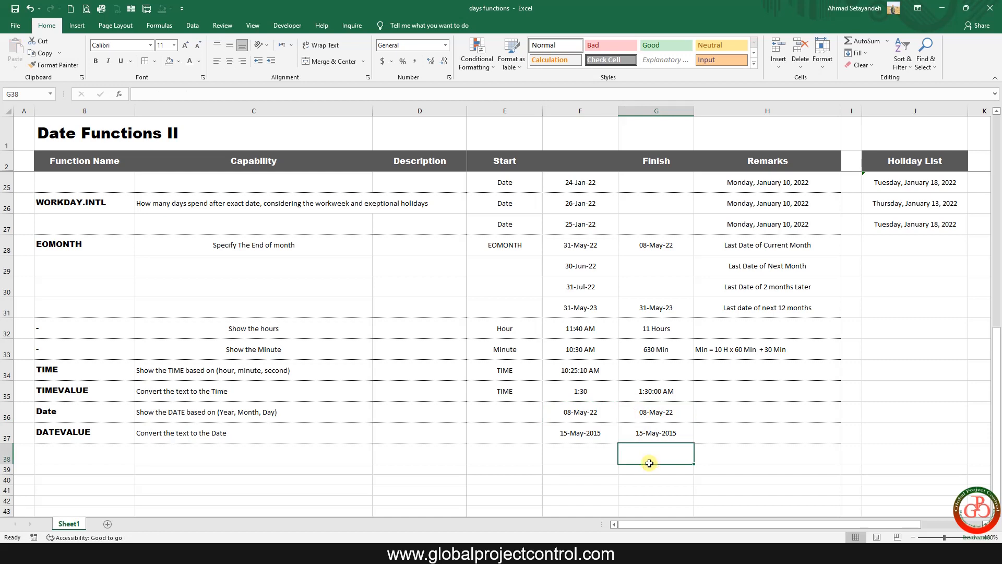
# - Examine the arguments of the CONCATENATE formula in cell F37 of the DATEVALUE row
pyautogui.click(583, 432)
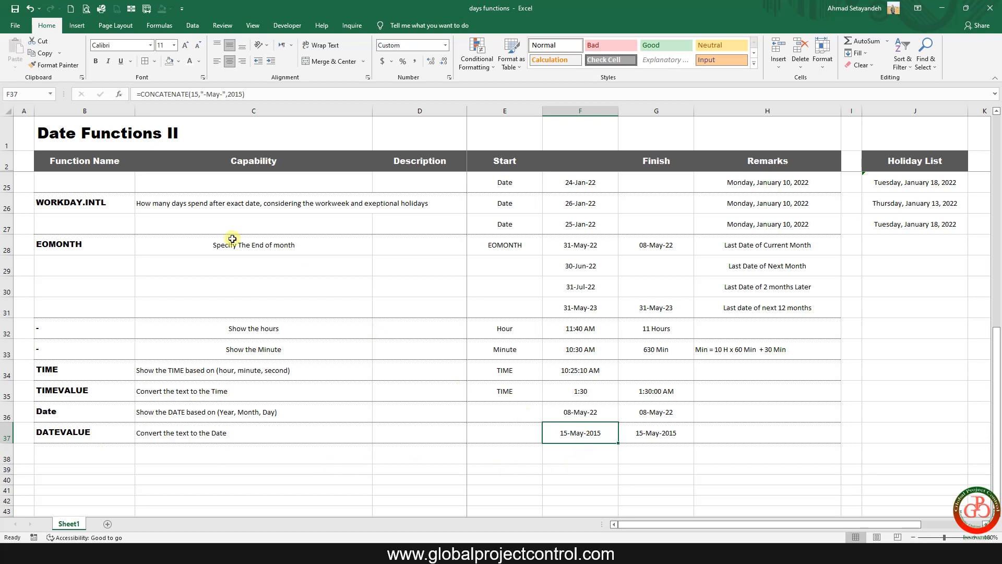
pyautogui.moveTo(143, 96); pyautogui.dragTo(276, 139)
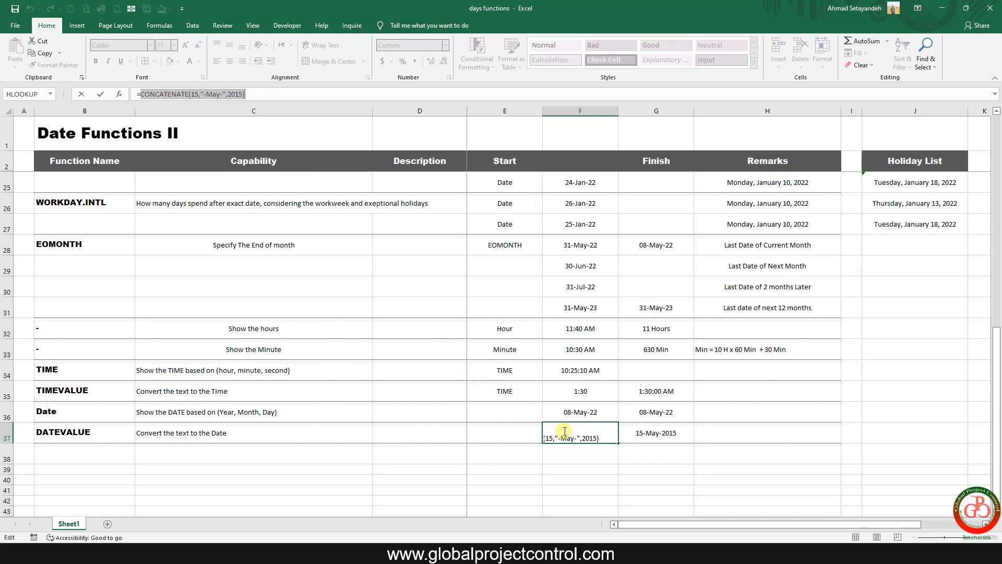
pyautogui.press('Escape')
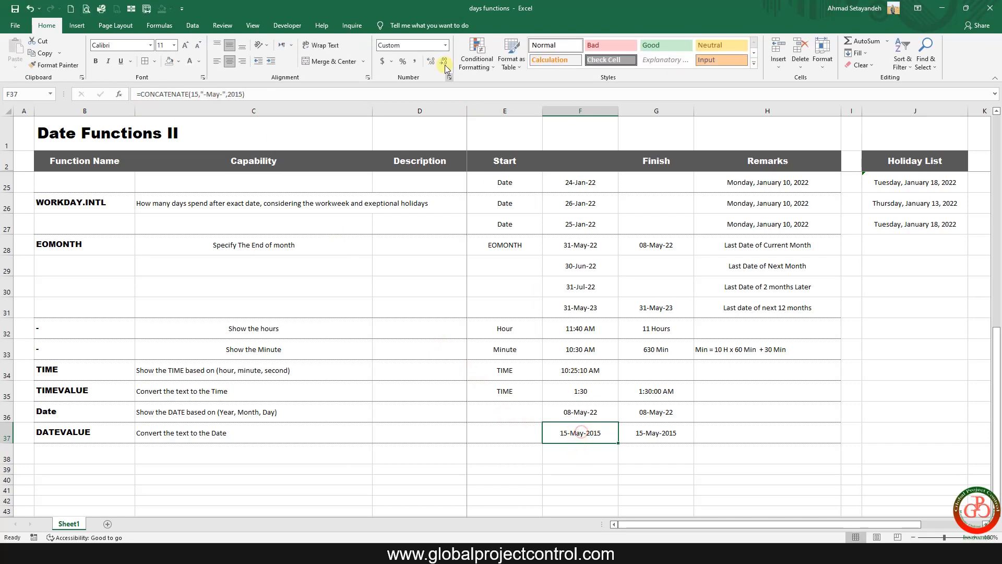
# - Apply the Date number format of type 03-14-12 to the concatenated text in cell F37
pyautogui.click(368, 78)
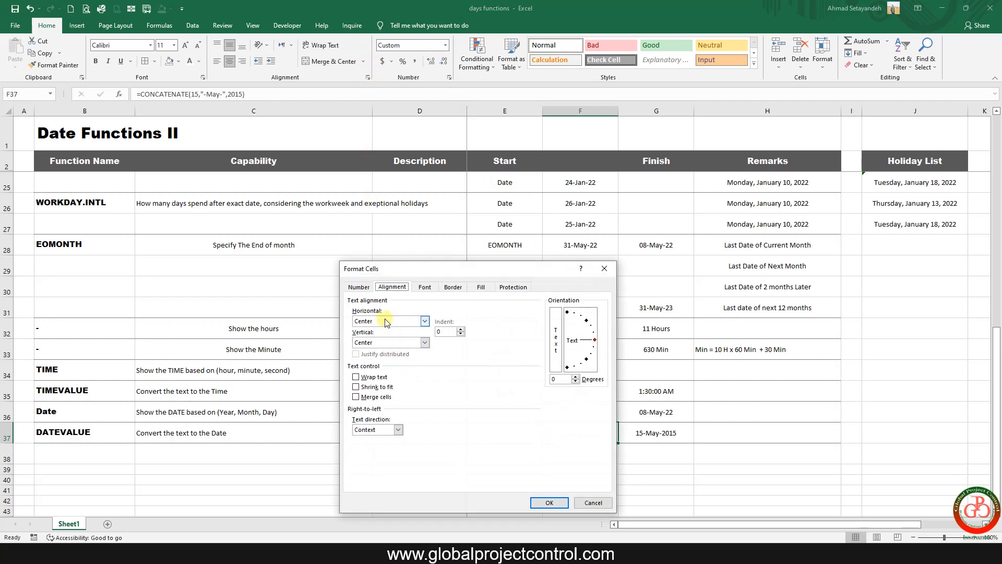
pyautogui.click(358, 286)
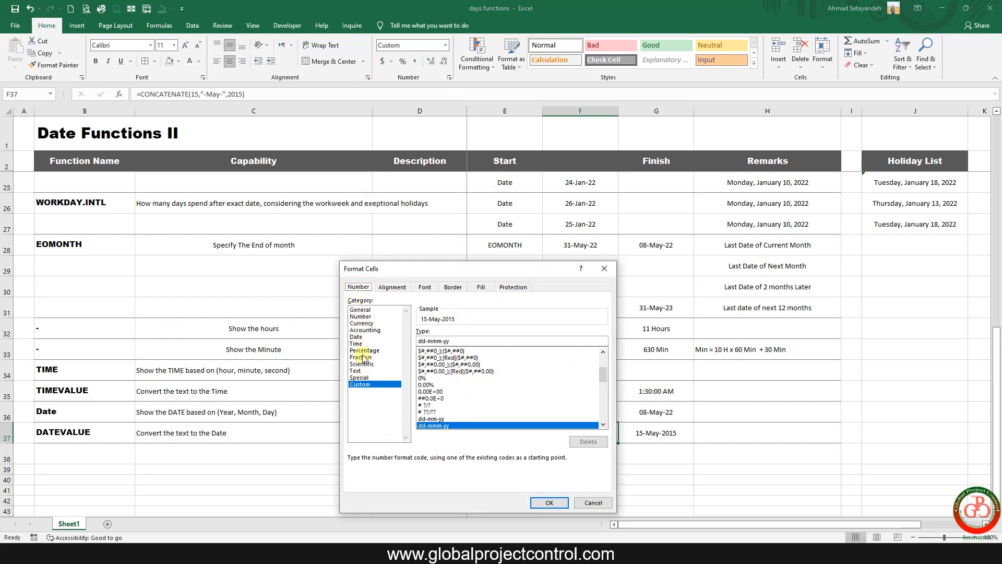
pyautogui.click(360, 337)
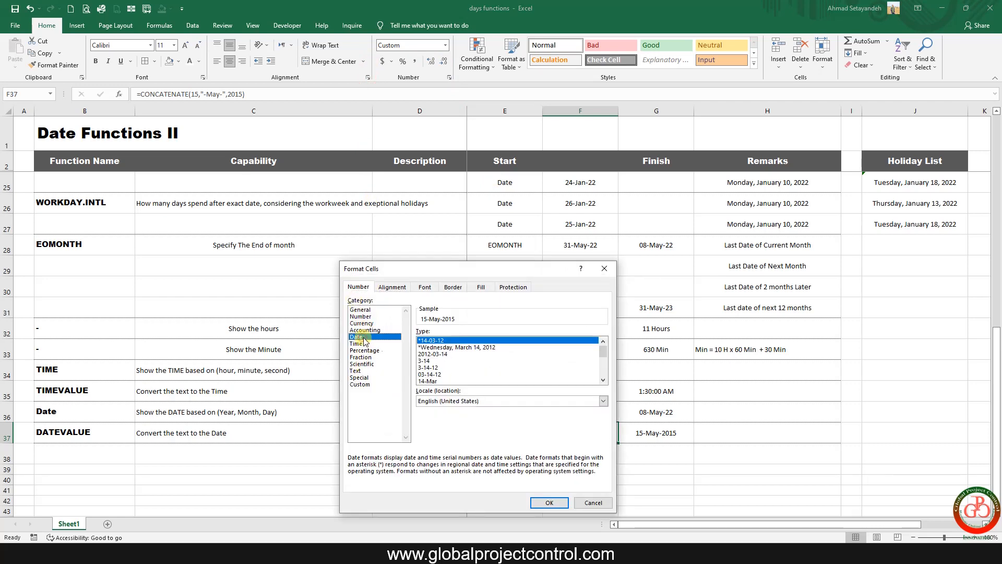
pyautogui.click(429, 374)
pyautogui.click(546, 504)
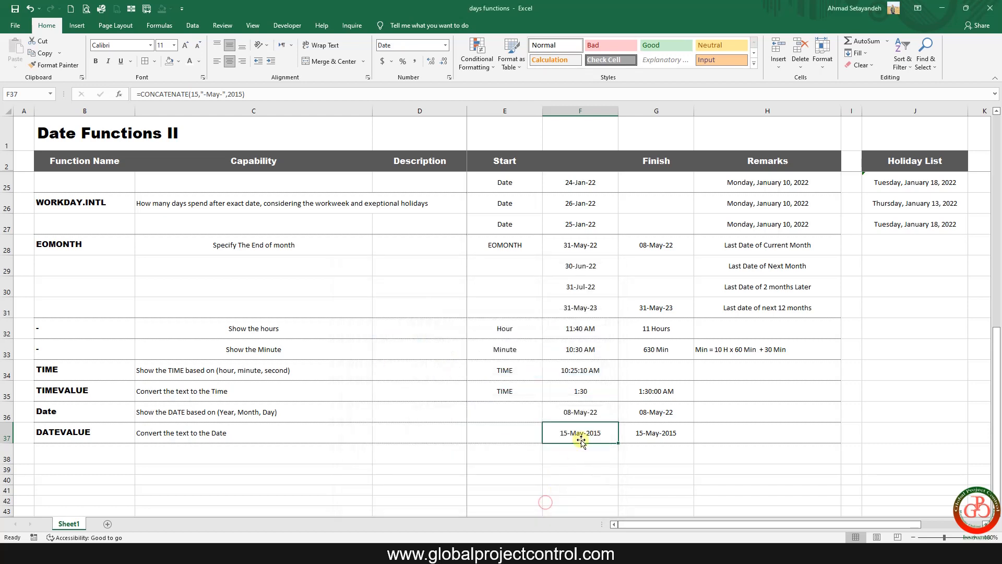
# - Copy the date formatting of cell F37 onto cell G37 with Format Painter
pyautogui.click(54, 65)
pyautogui.click(655, 432)
pyautogui.click(650, 468)
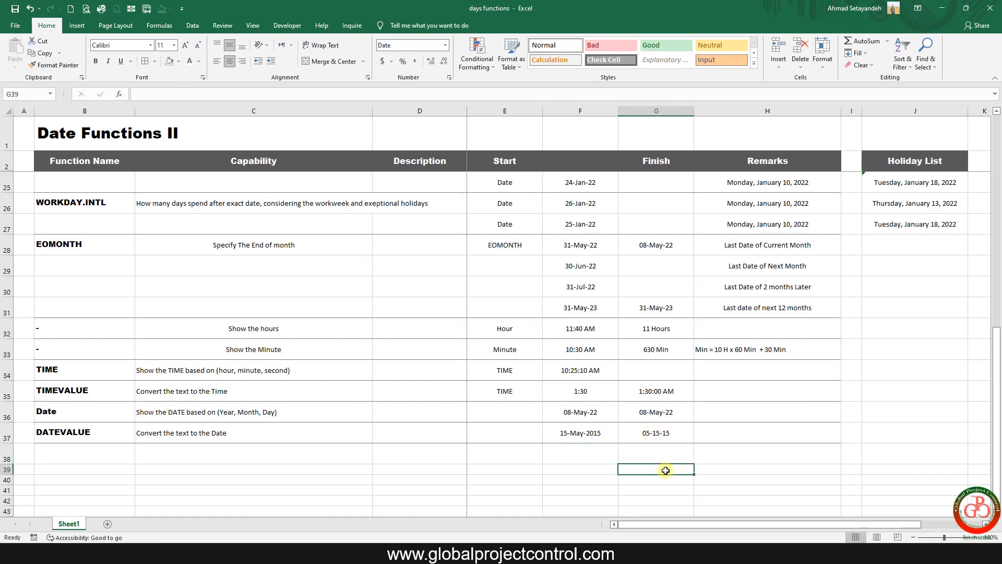
# - Re-enter the formula =DATEVALUE(F37) in cell G37 to convert the text in F37 to a date
pyautogui.click(655, 438)
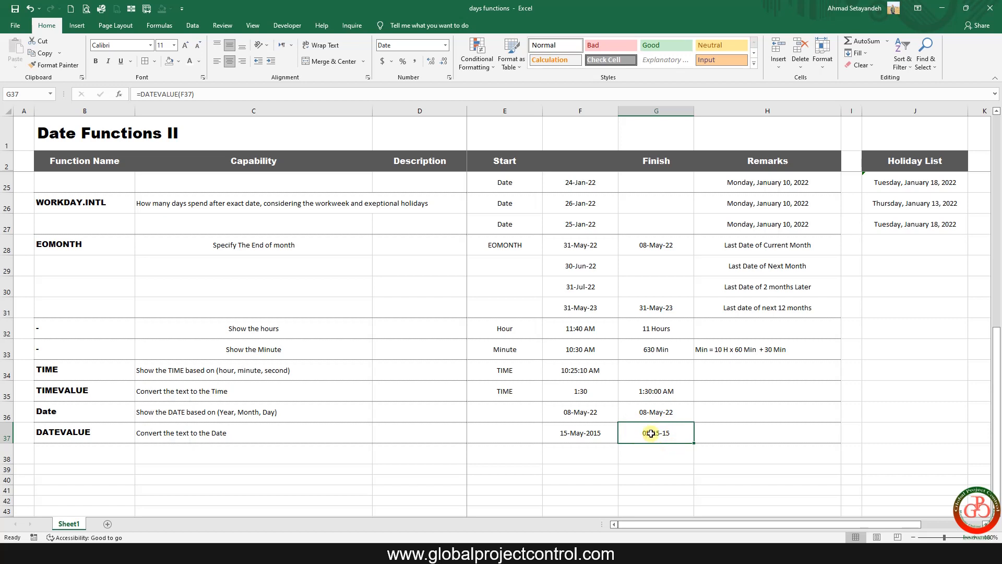
pyautogui.write('=')
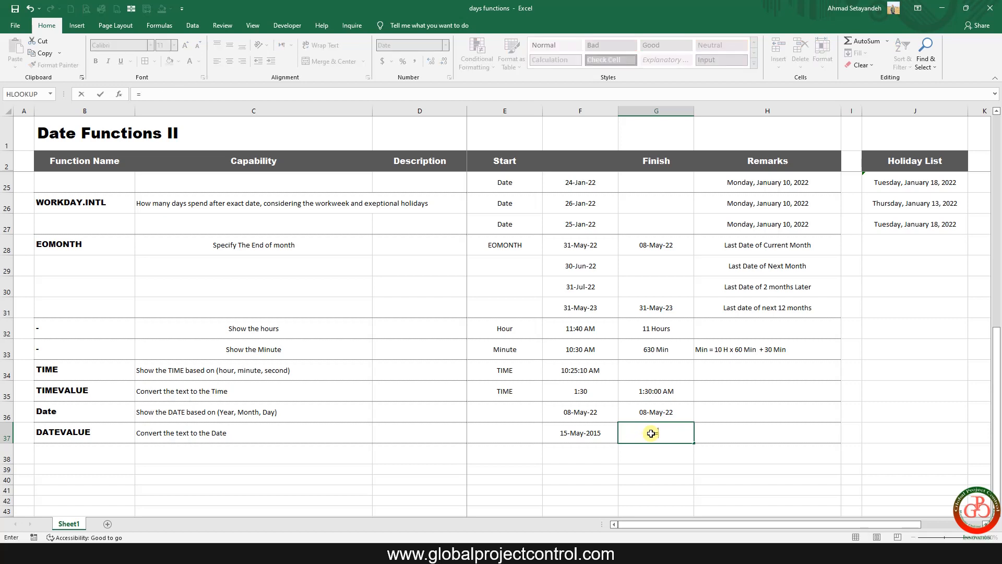
pyautogui.write('datev')
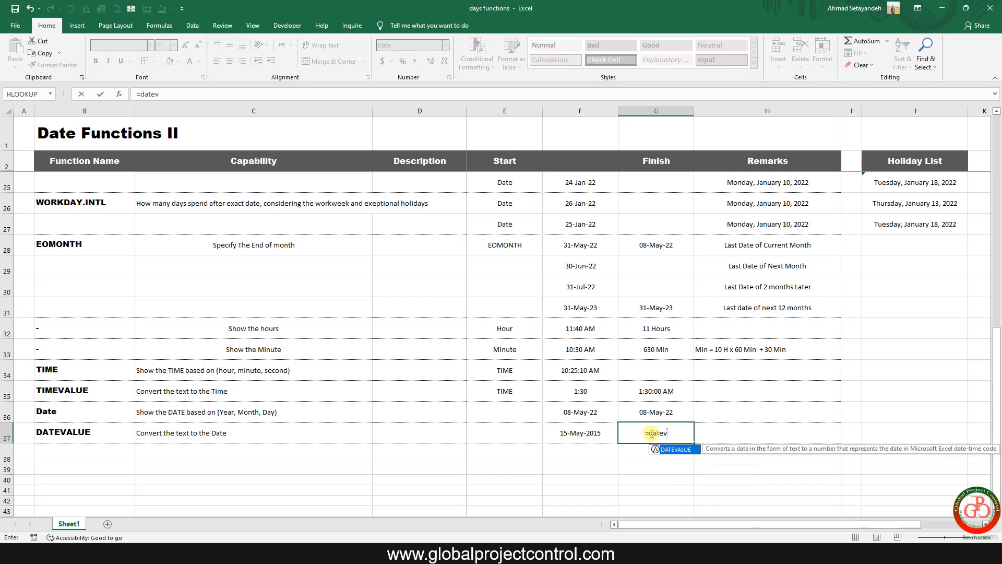
pyautogui.write('alue(')
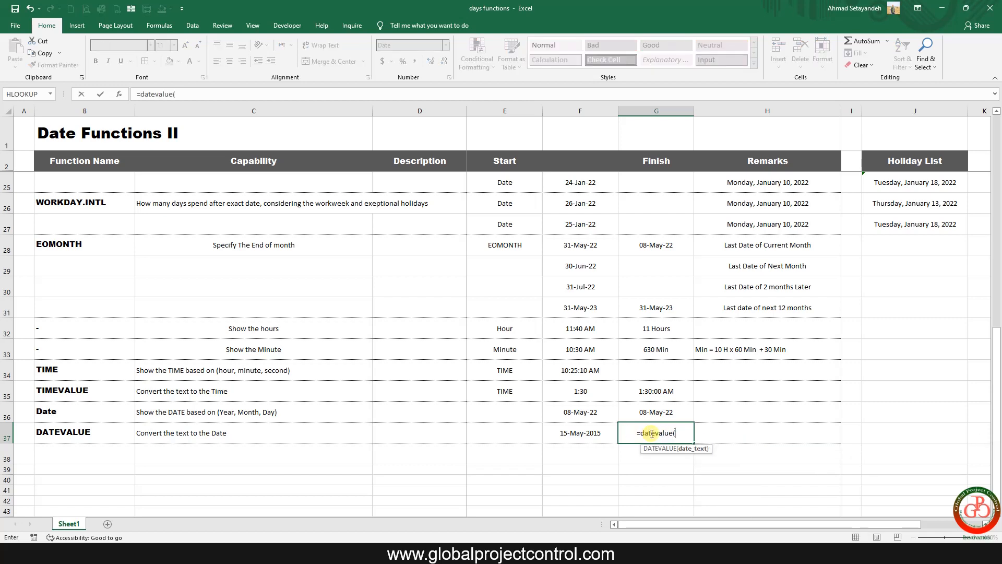
pyautogui.press('Left')
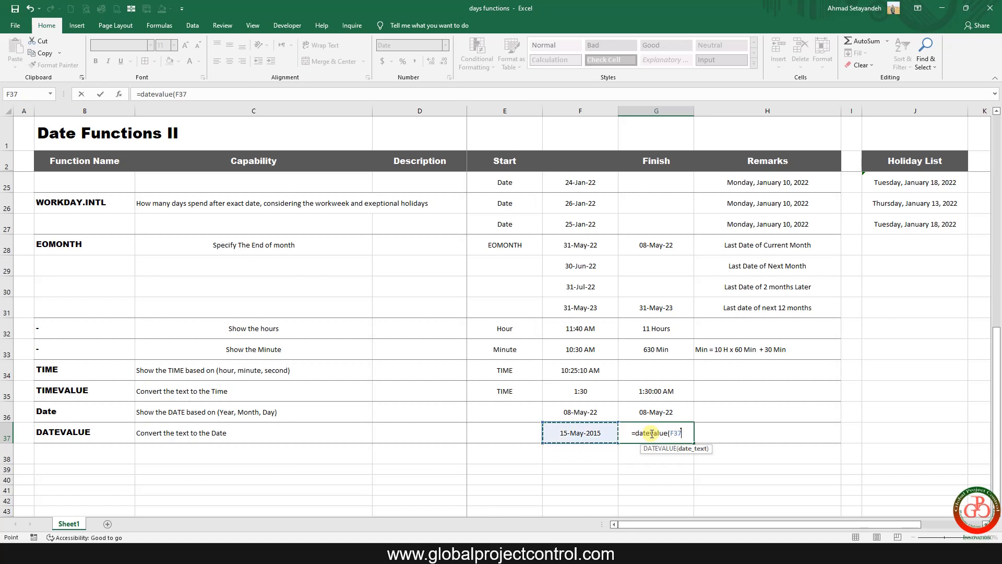
pyautogui.press('Return')
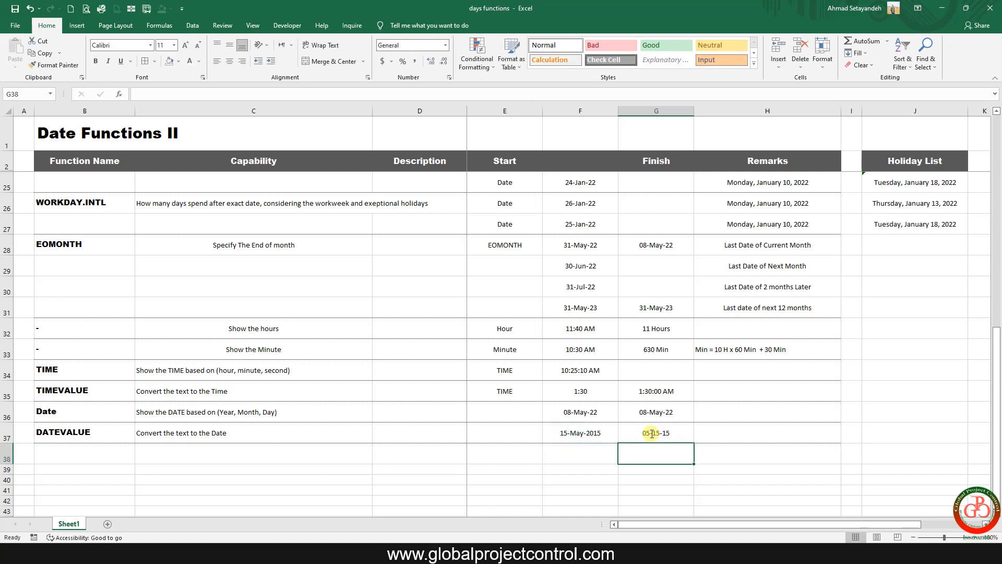
# - Format the DATEVALUE result in cell G37 with the Date type March 14, 2012
pyautogui.click(651, 433)
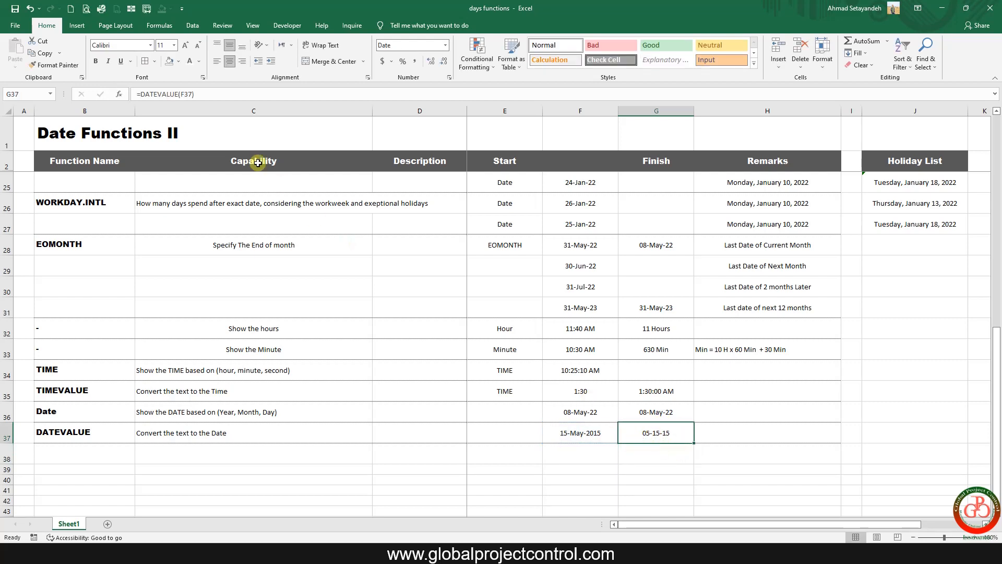
pyautogui.click(367, 77)
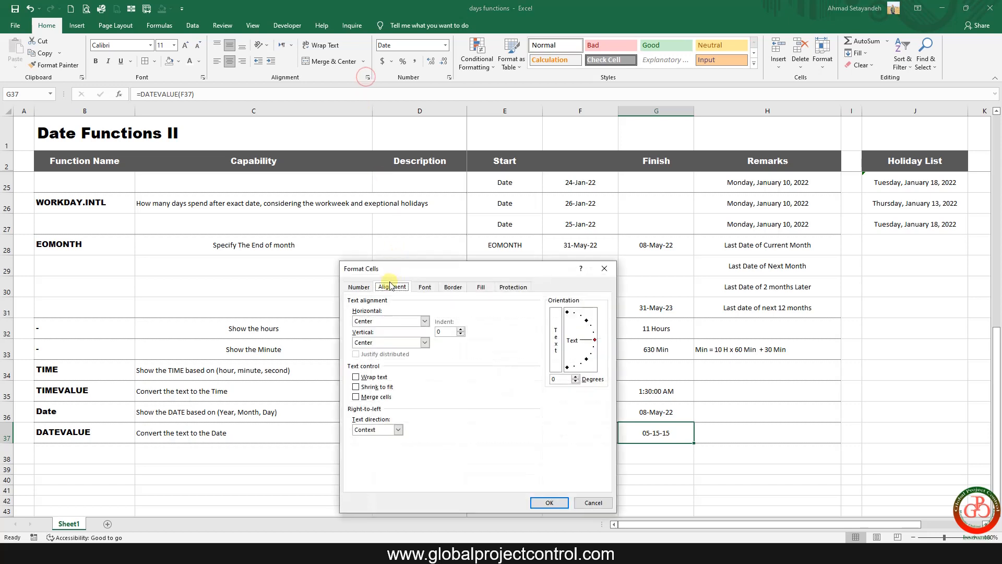
pyautogui.click(358, 287)
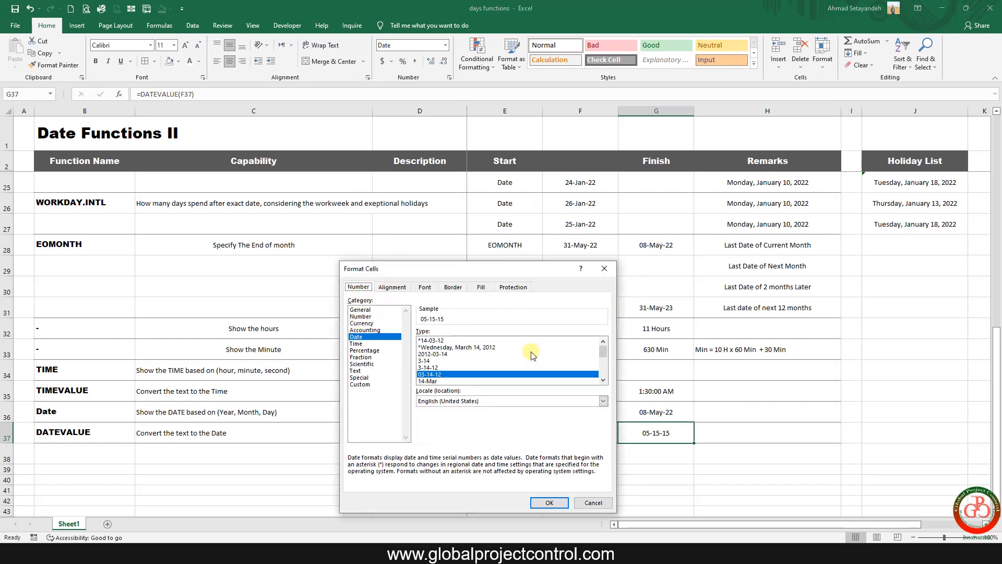
pyautogui.click(479, 347)
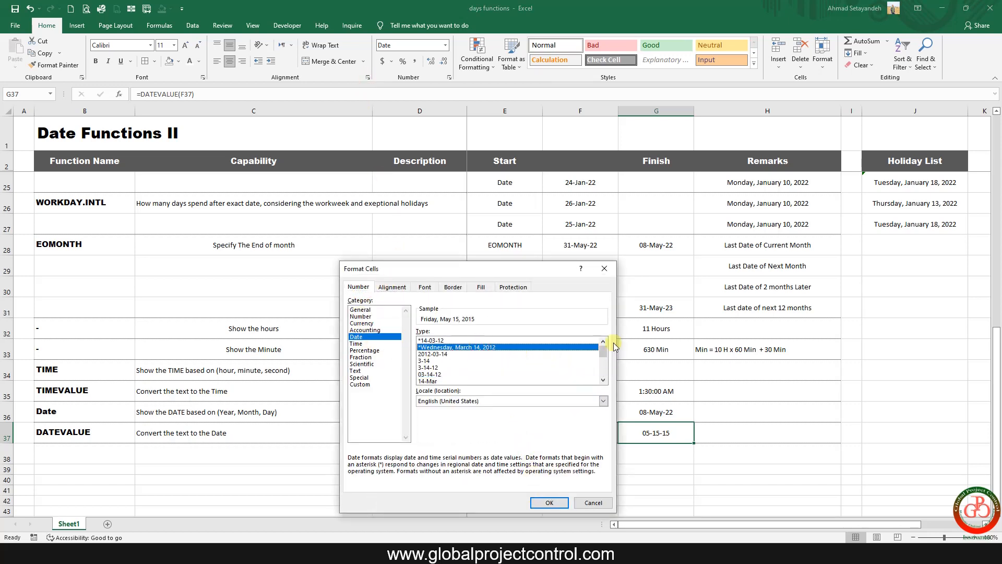
pyautogui.moveTo(603, 350); pyautogui.dragTo(603, 368)
pyautogui.click(445, 367)
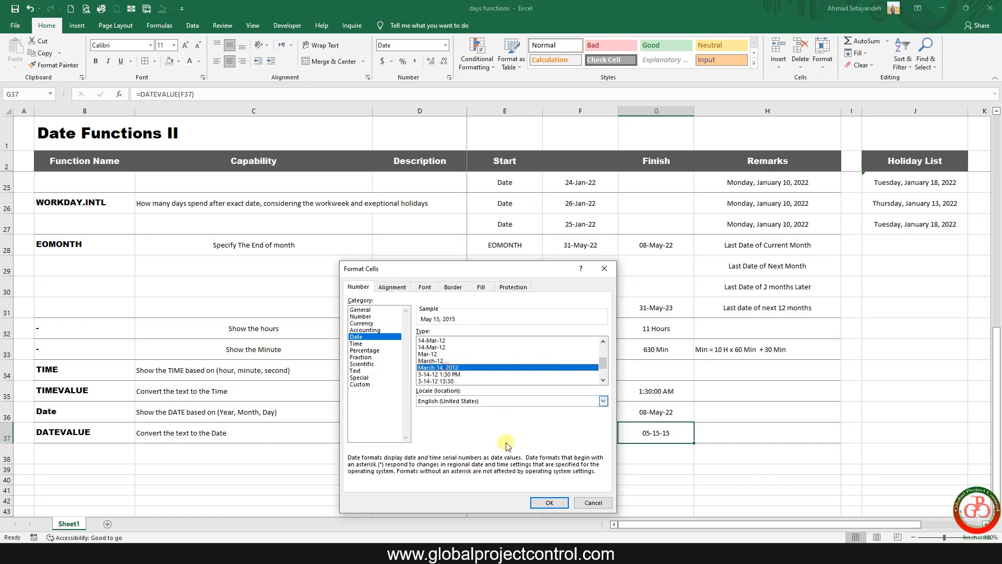
pyautogui.click(549, 502)
pyautogui.click(664, 459)
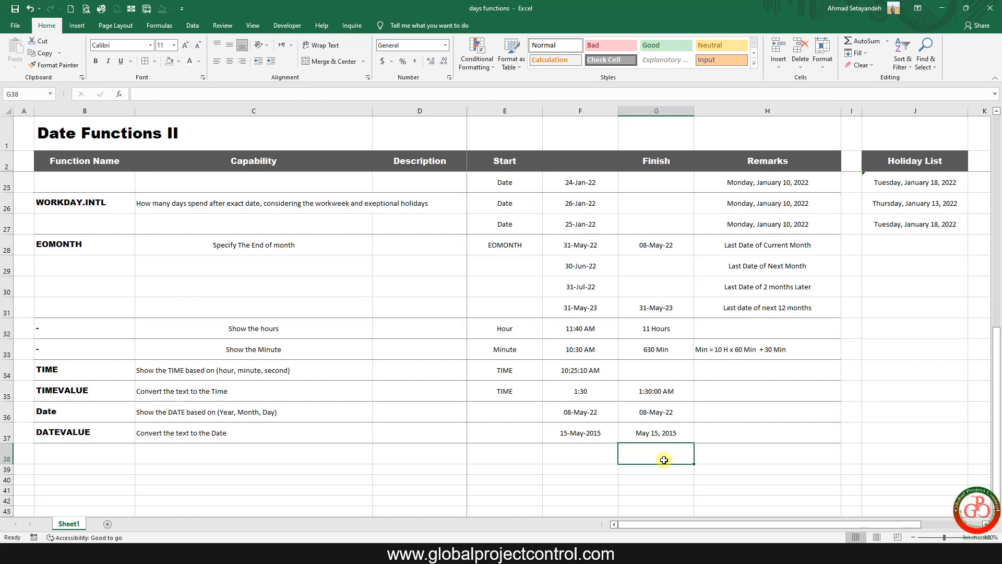
pyautogui.click(671, 470)
pyautogui.scroll(1, 687, 493)
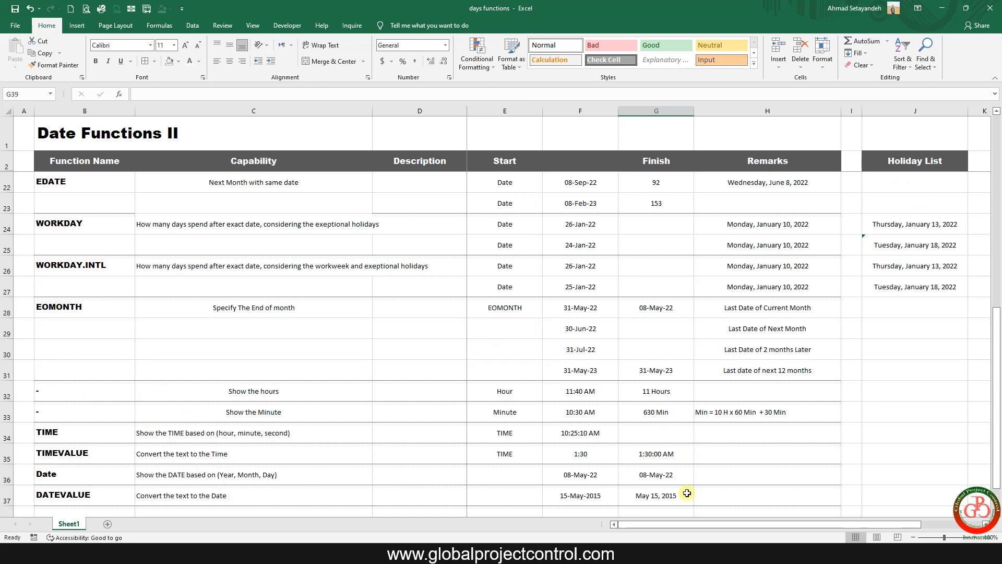